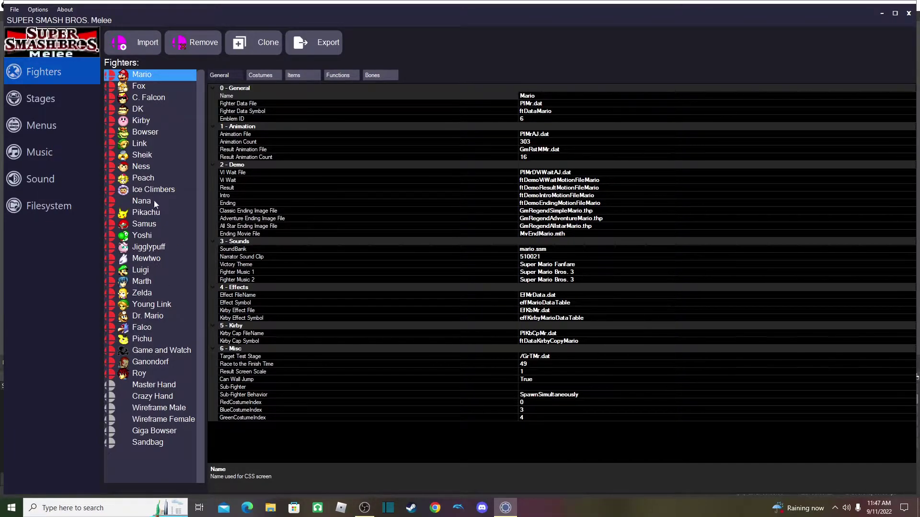
Select Falco in the Fighters list, then switch to the Menus section
click(138, 374)
click(144, 247)
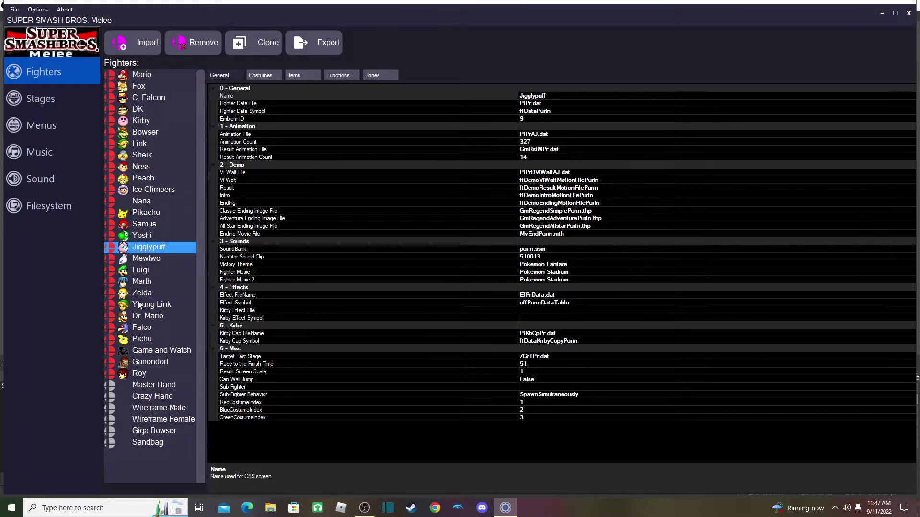
click(140, 327)
click(63, 131)
Open the CSS Editor, zoom into the character select layout, and return to Falco's fighter page
click(175, 41)
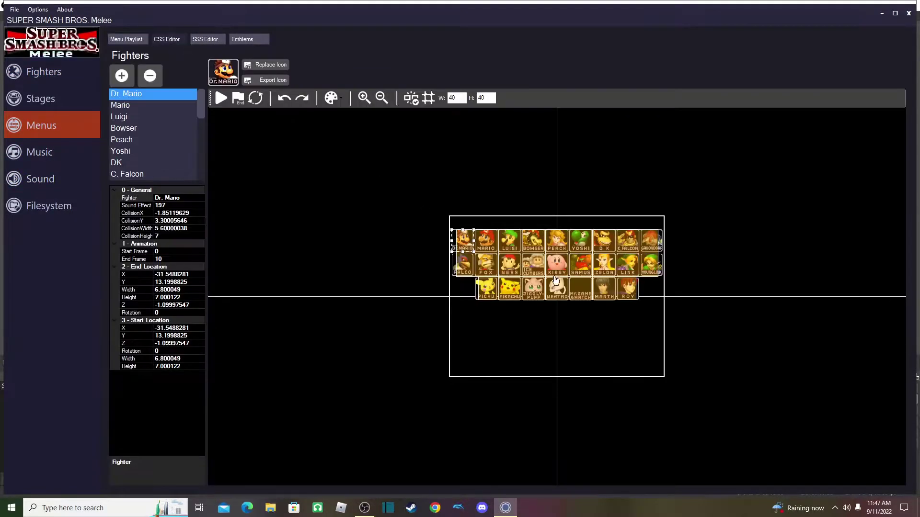
scroll(451, 305, up, 5)
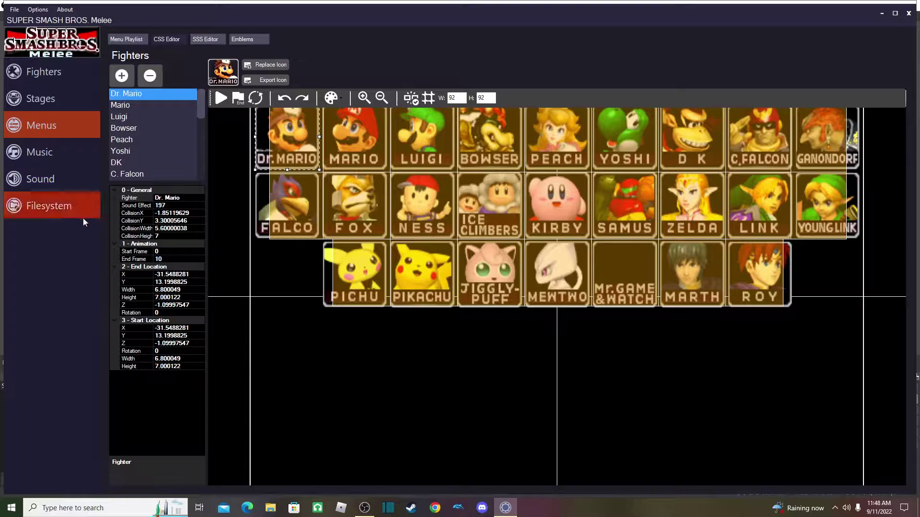
click(47, 79)
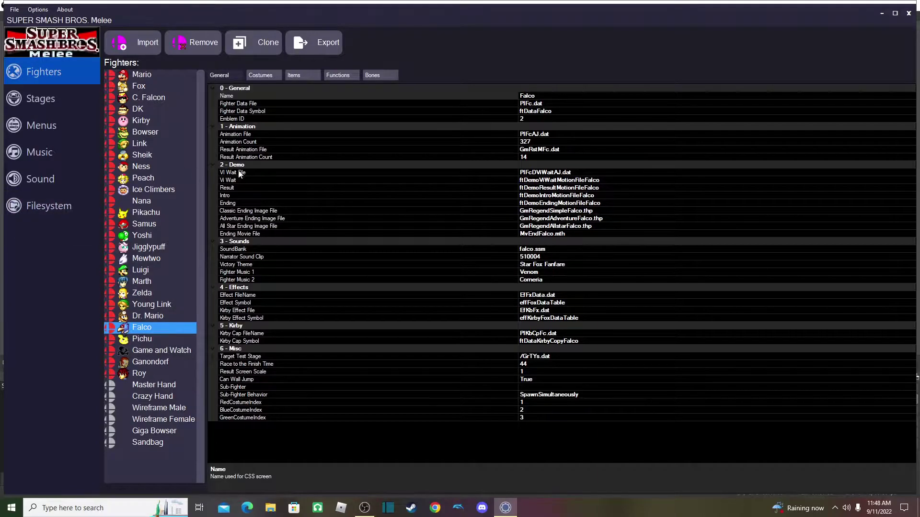
Browse fighter data for Yoshi, Luigi, Marth, Zelda and Young Link
click(143, 201)
click(144, 212)
click(144, 224)
click(145, 235)
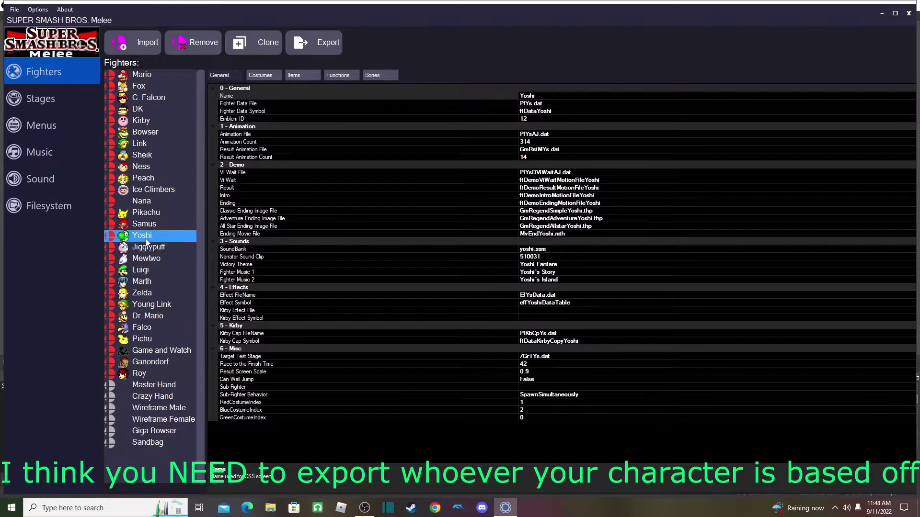
click(146, 247)
click(148, 259)
click(148, 270)
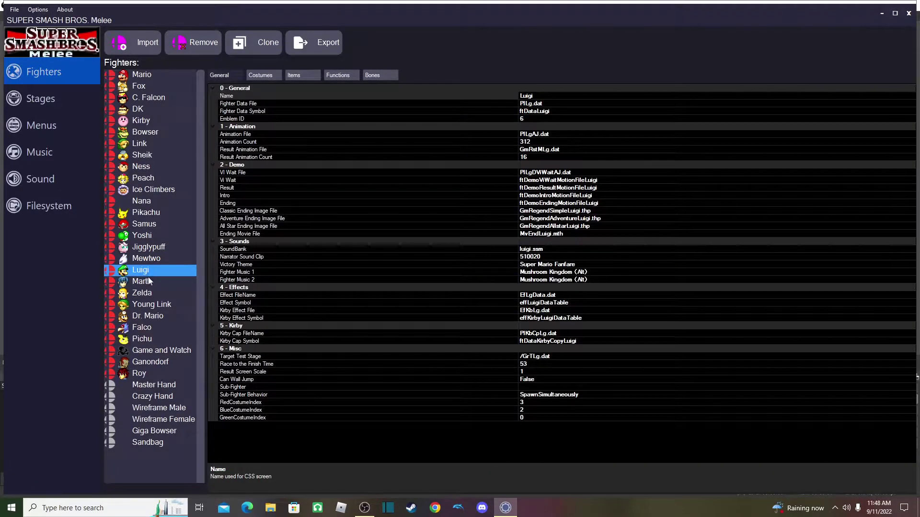
click(148, 282)
click(147, 296)
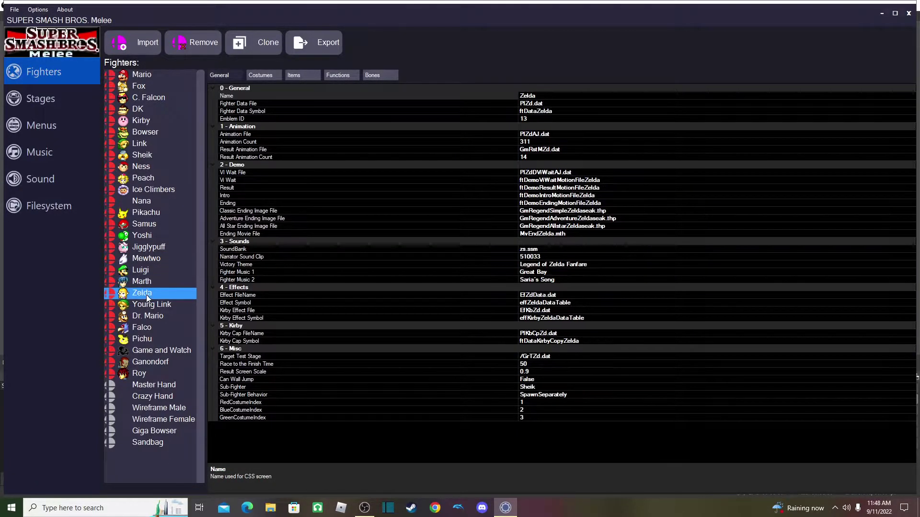
click(146, 302)
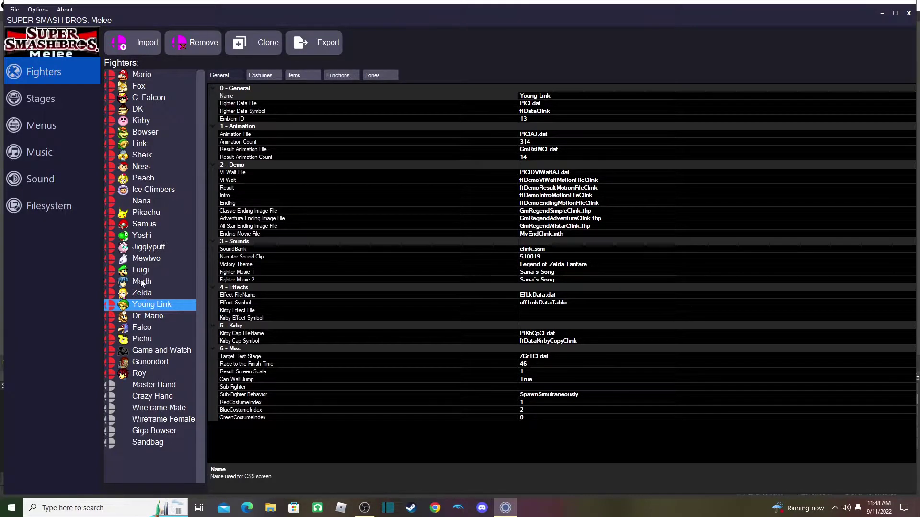
Compare Zelda, Luigi, Mewtwo, Samus, Pikachu and Dr. Mario, ending on Young Link
click(143, 293)
click(142, 271)
click(143, 258)
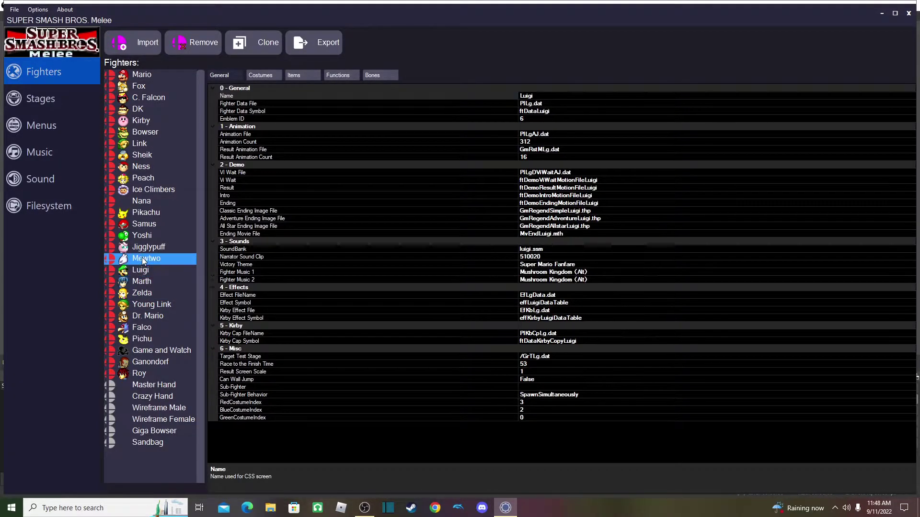
click(143, 247)
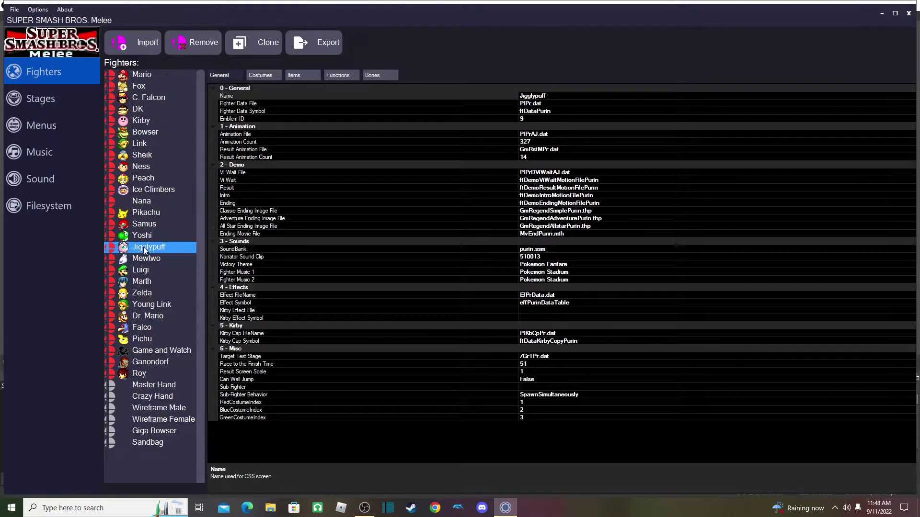
click(145, 237)
click(145, 225)
click(145, 213)
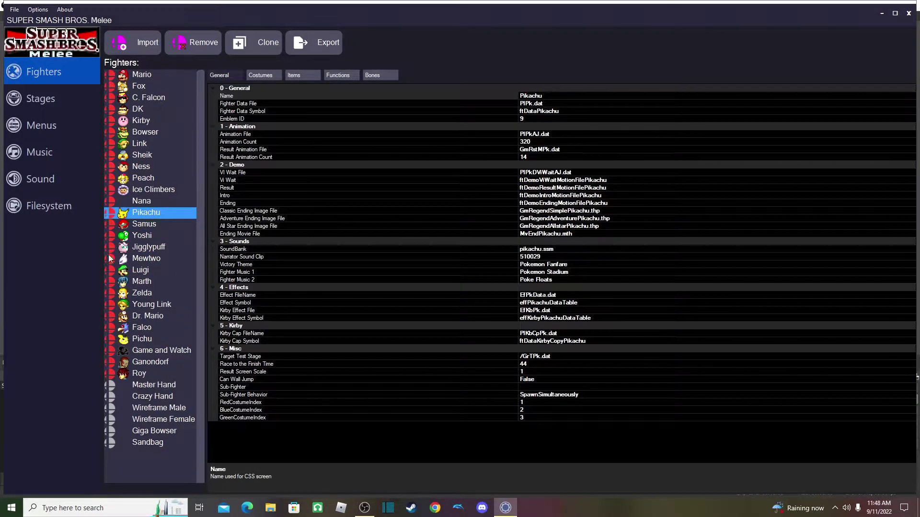
click(128, 339)
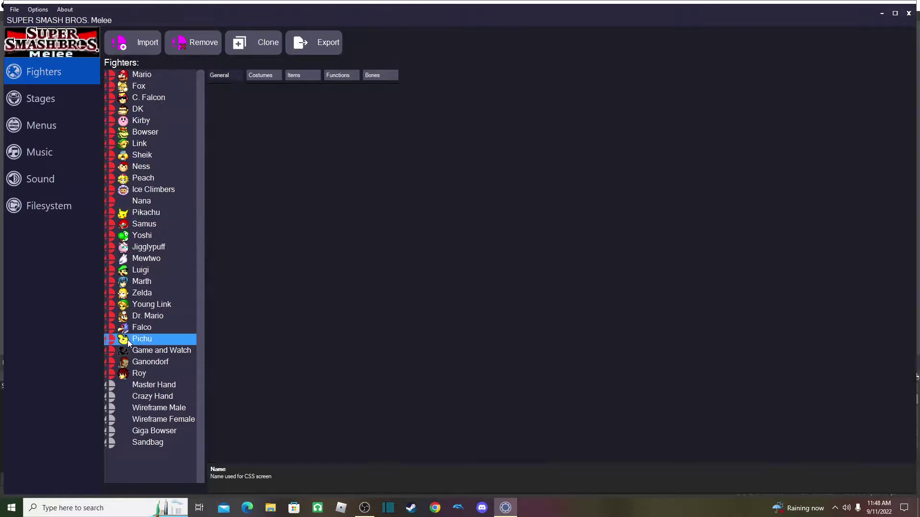
click(129, 327)
click(132, 316)
click(135, 306)
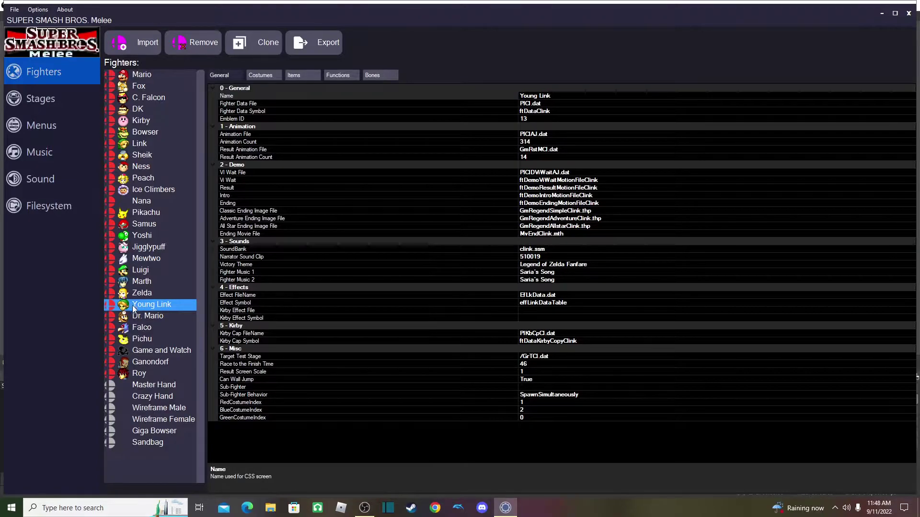
Compare Falco's Classic Ending Image File entry with Dr. Mario's, finishing on Falco
click(152, 328)
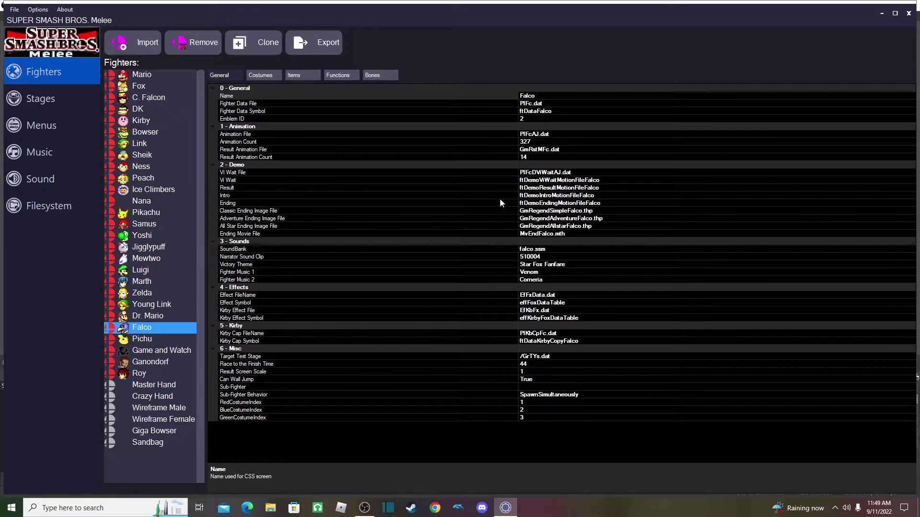
click(551, 211)
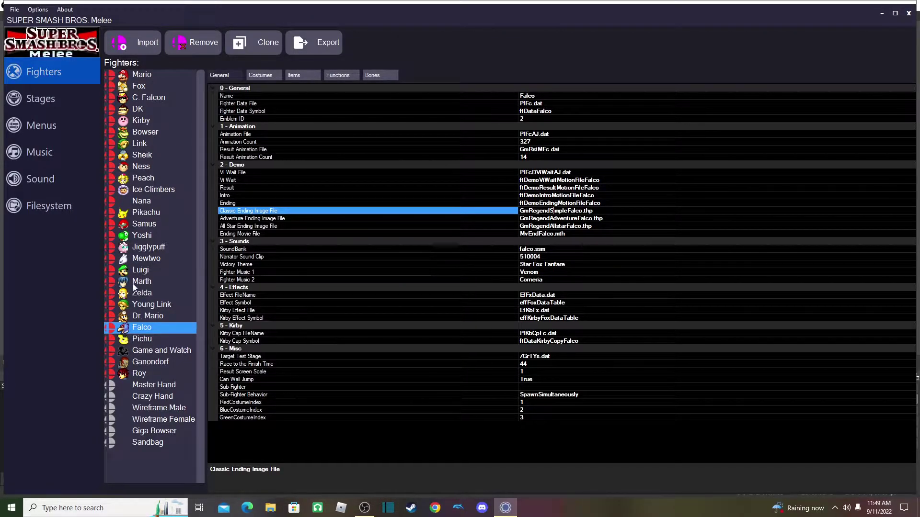
click(140, 318)
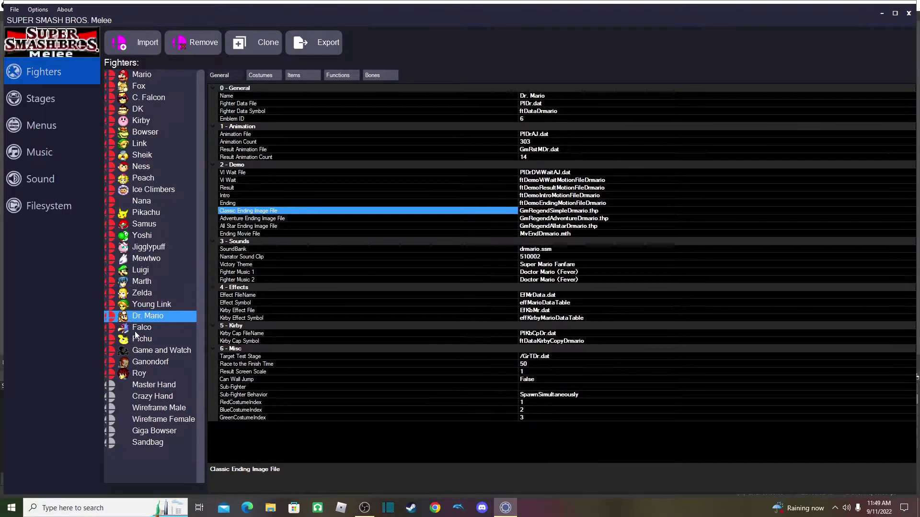
click(135, 331)
click(139, 318)
click(138, 331)
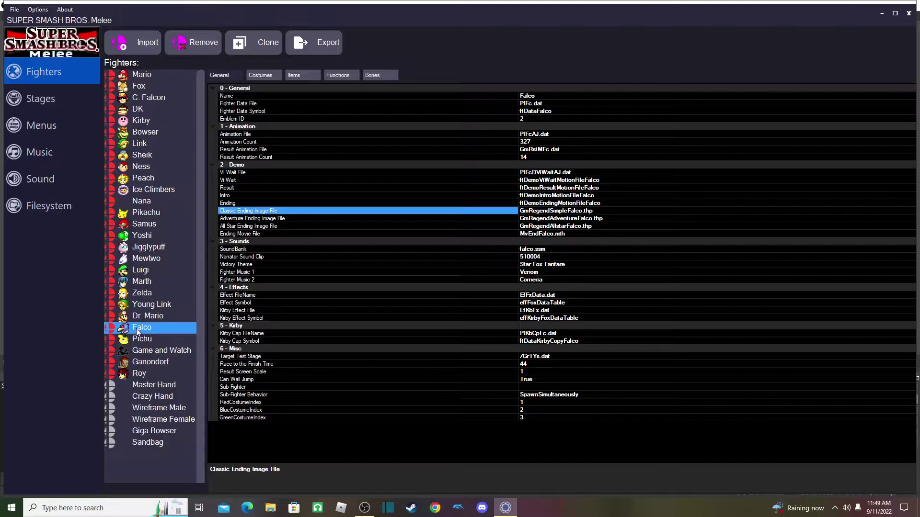
click(139, 318)
click(141, 328)
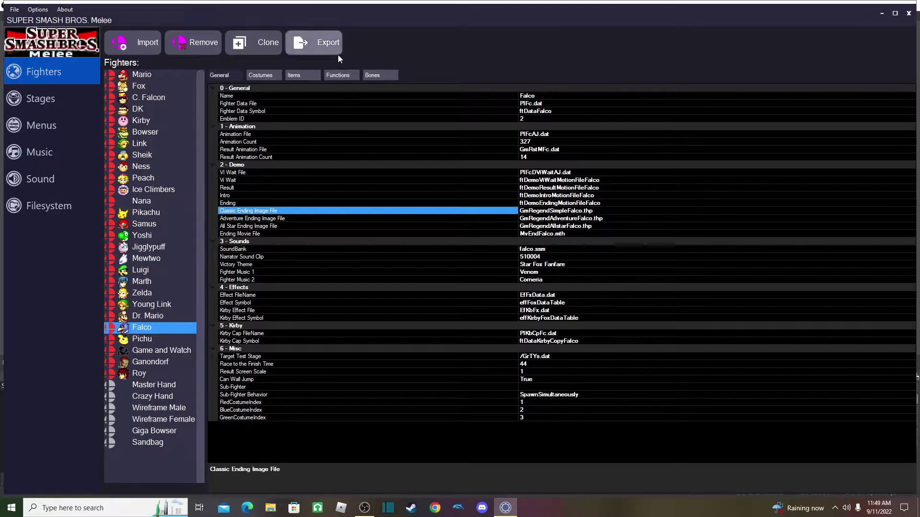
Export Falco as a zip package into the Peppy\importtutorial folder
click(304, 47)
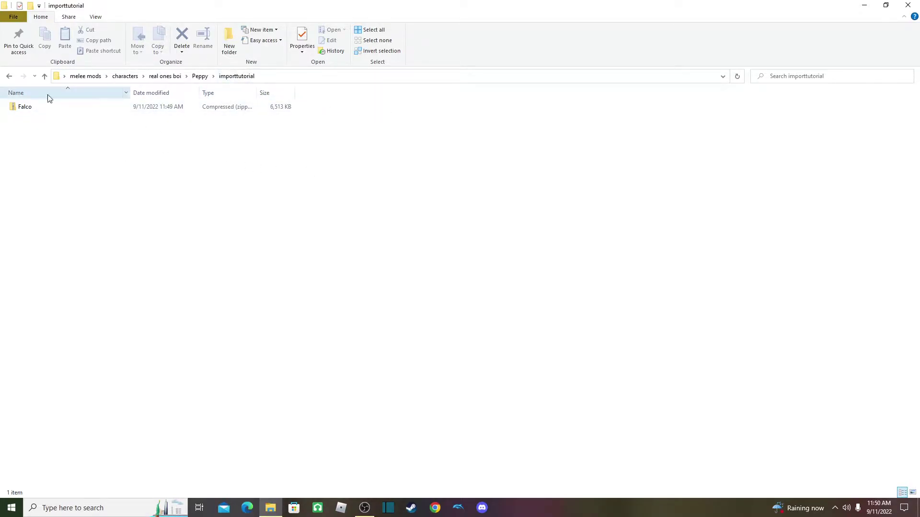
Open the exported Falco zip and select its fighter YML file
click(30, 109)
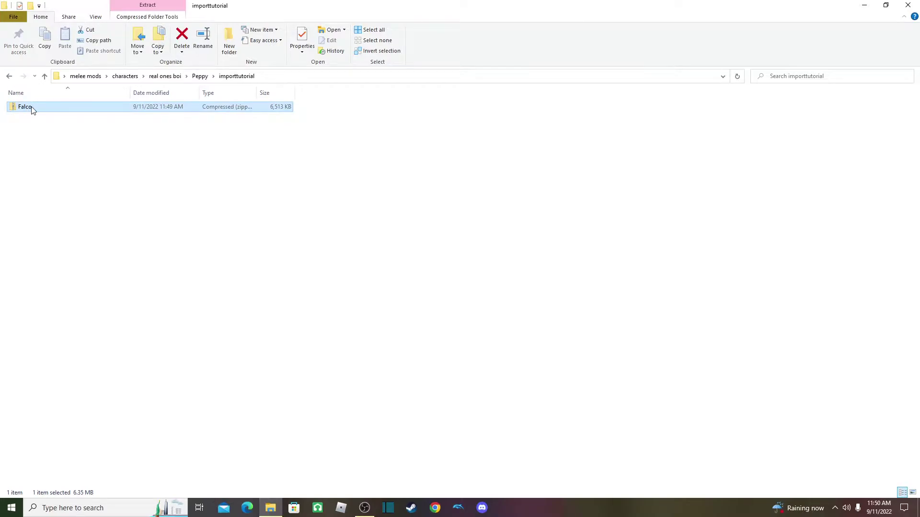
double_click(32, 109)
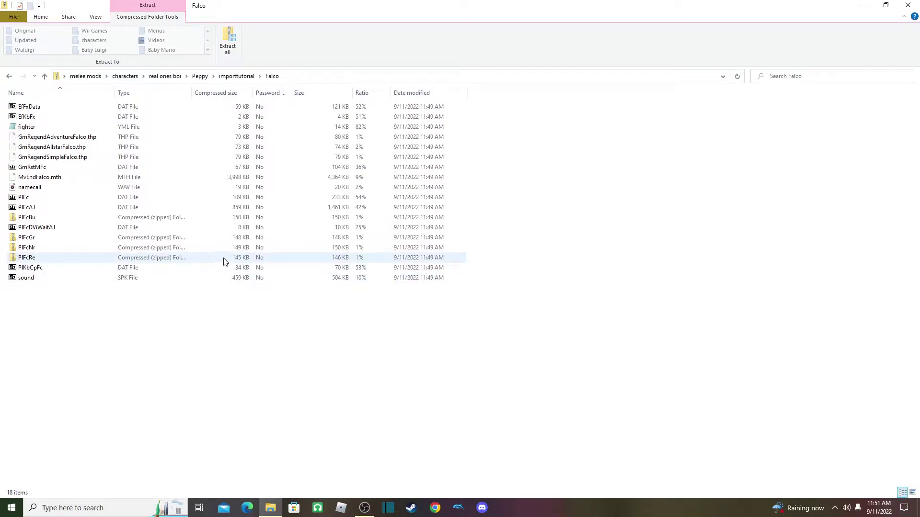
click(34, 127)
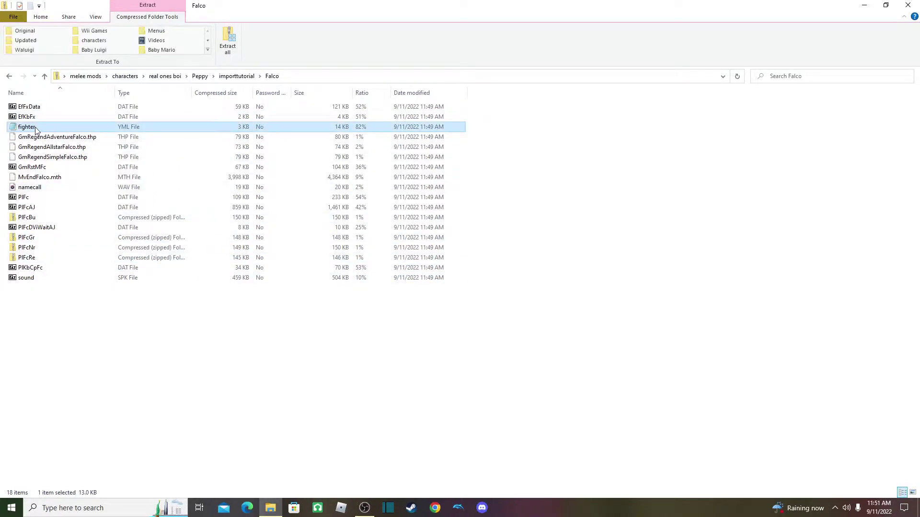
double_click(49, 127)
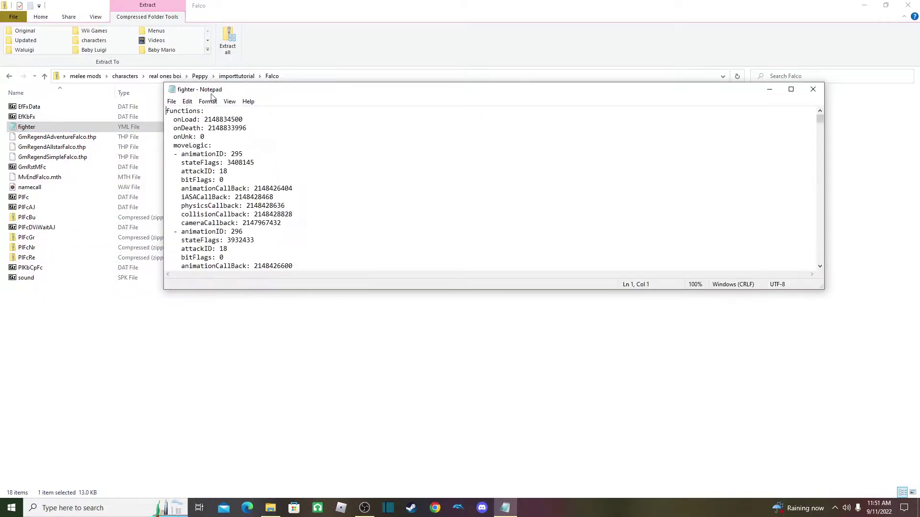
scroll(231, 217, down, 20)
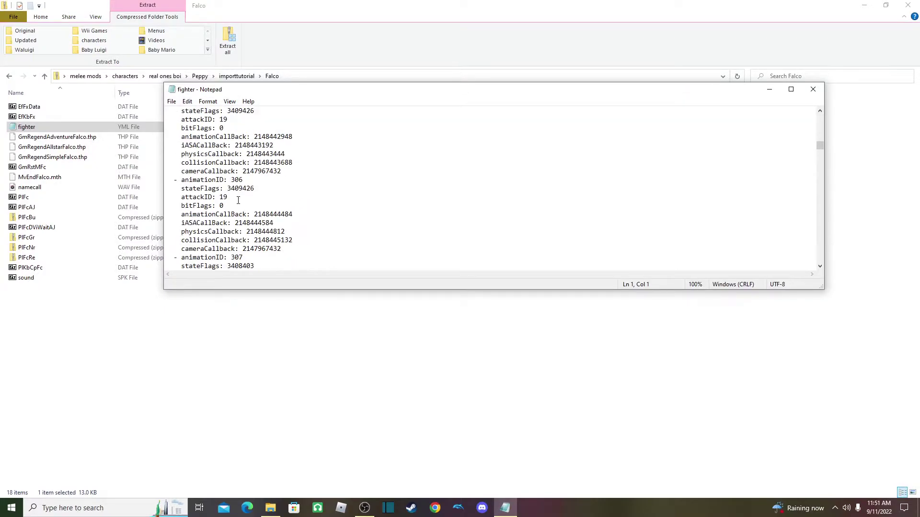
scroll(231, 217, down, 20)
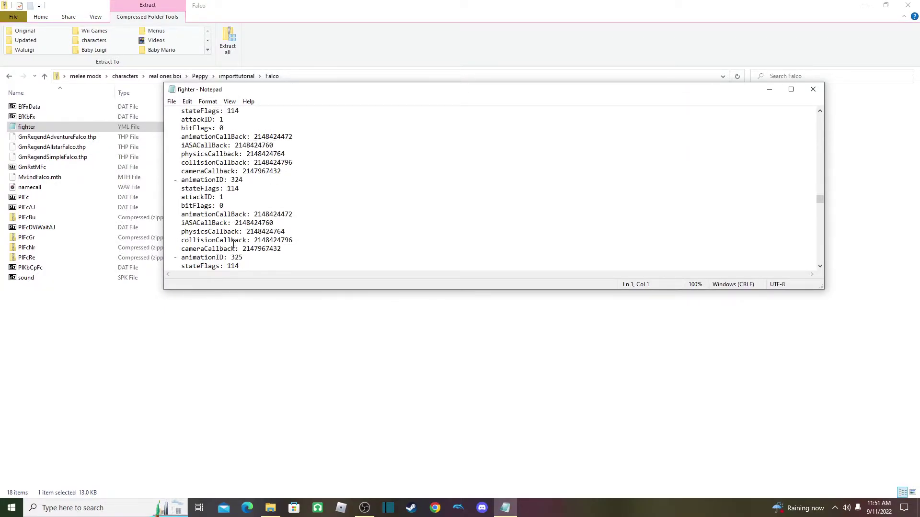
scroll(235, 245, down, 20)
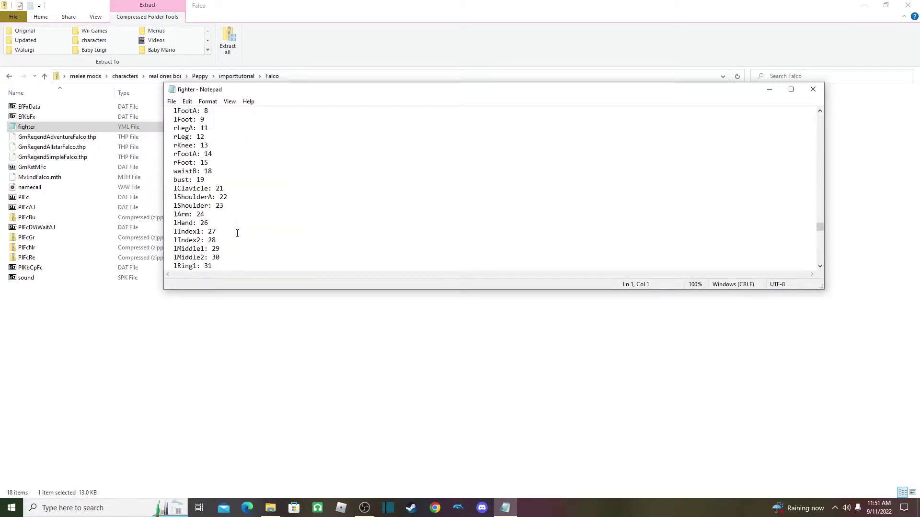
scroll(240, 232, down, 5)
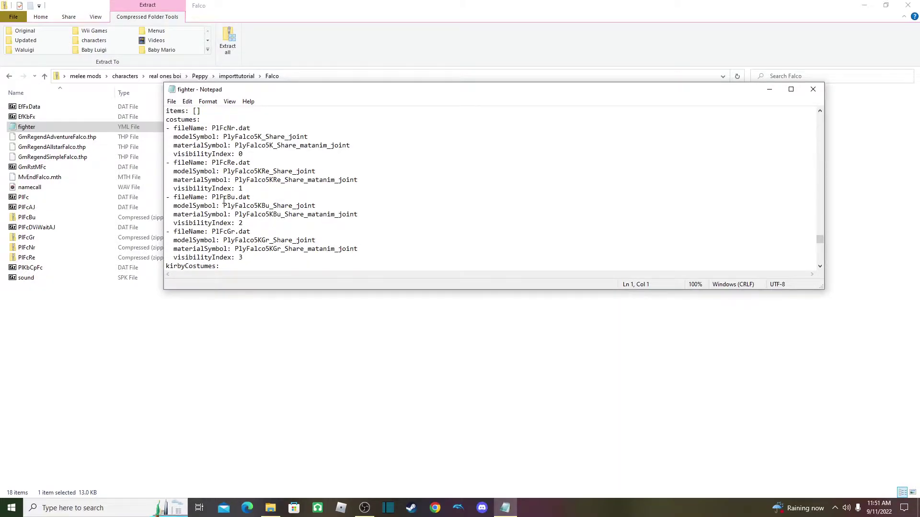
scroll(225, 201, down, 1)
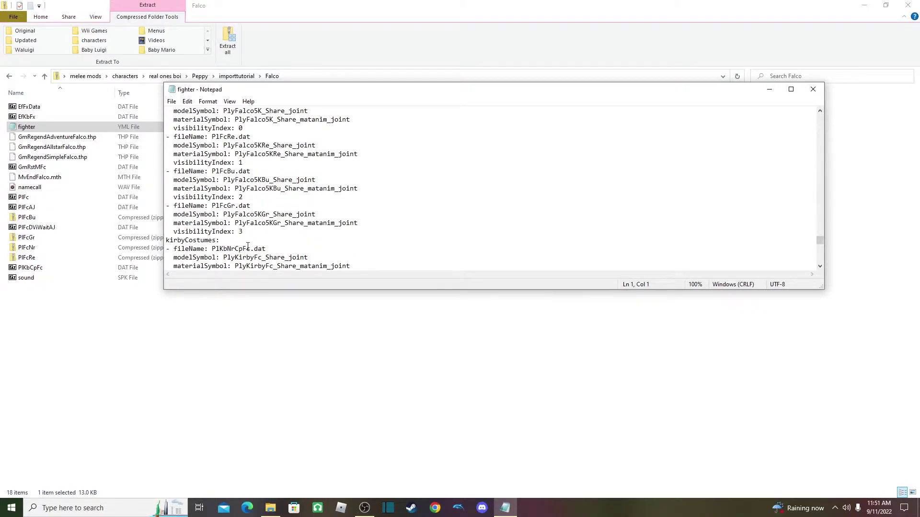
click(813, 89)
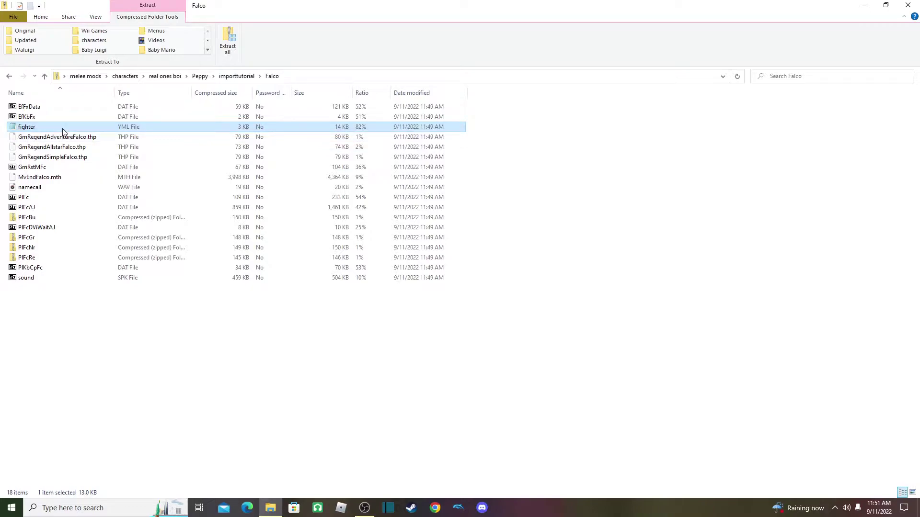
double_click(29, 128)
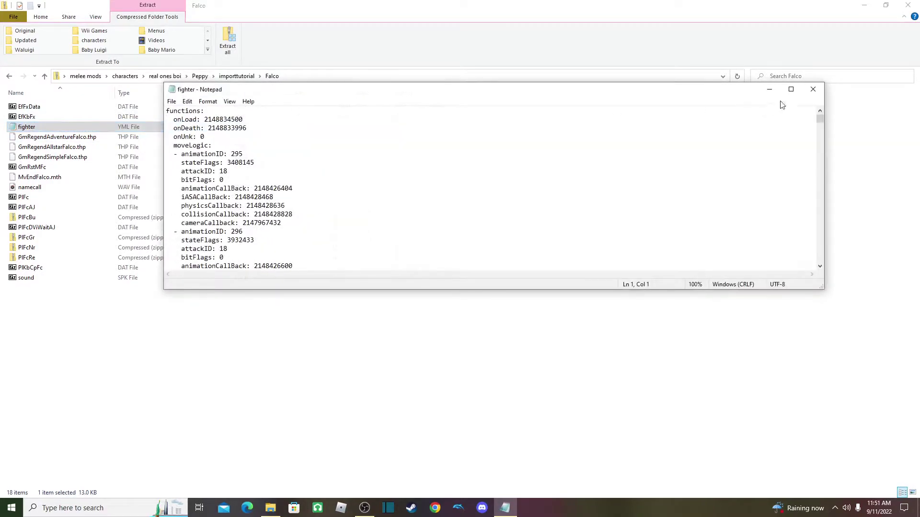
click(813, 90)
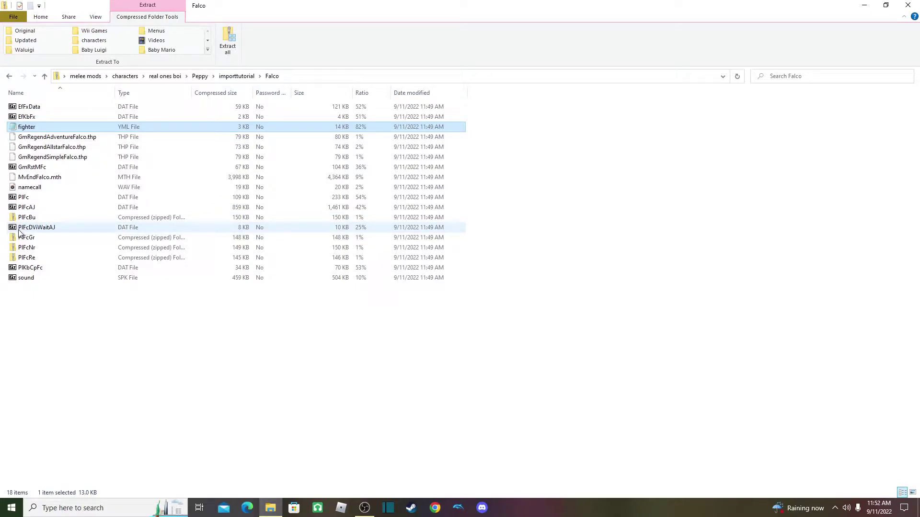
Open the PlPvNr zip from importtutorial to view csp, stockicon and PlPvNr.dat
click(236, 77)
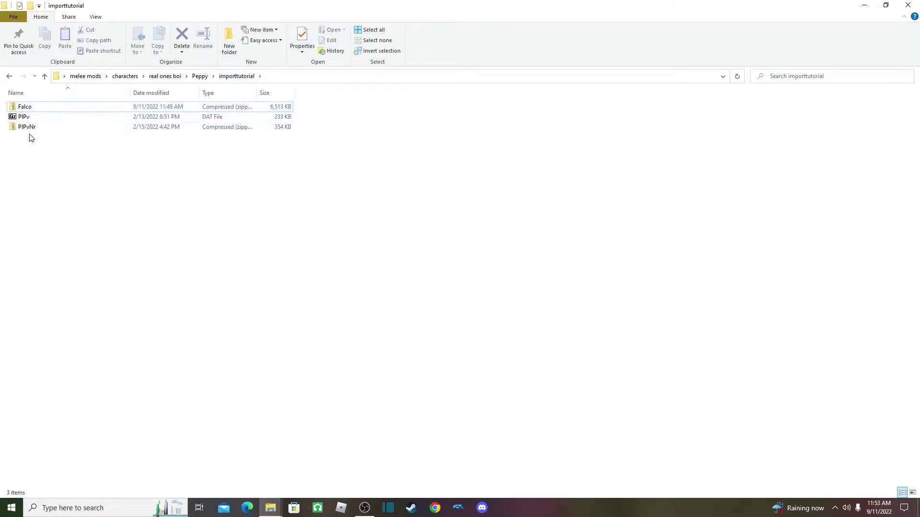
double_click(45, 127)
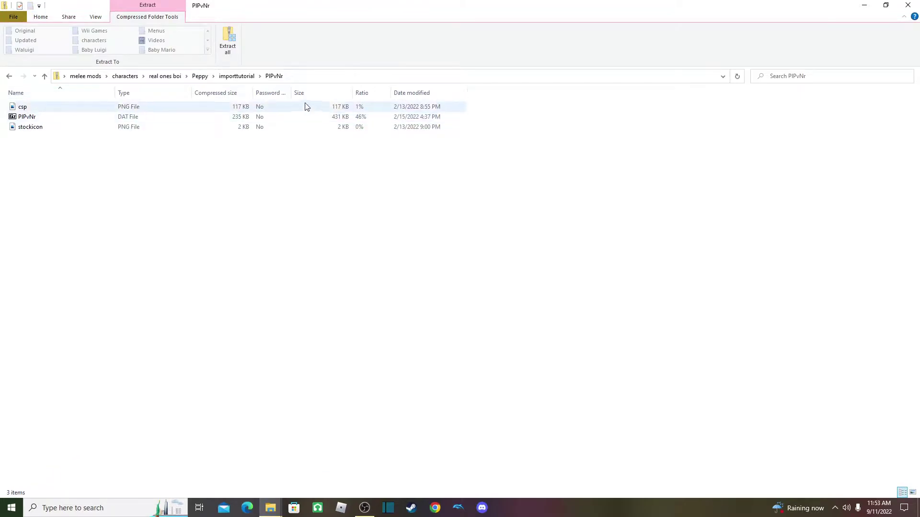
click(235, 77)
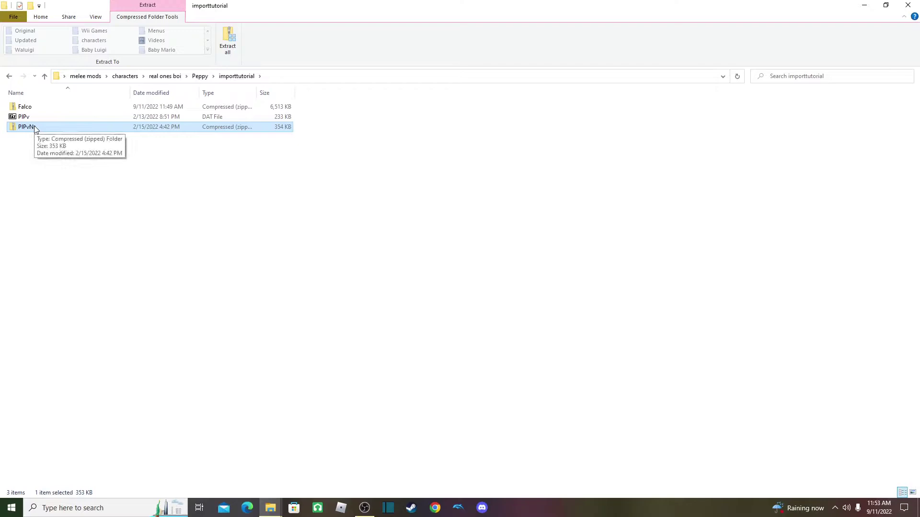
double_click(29, 127)
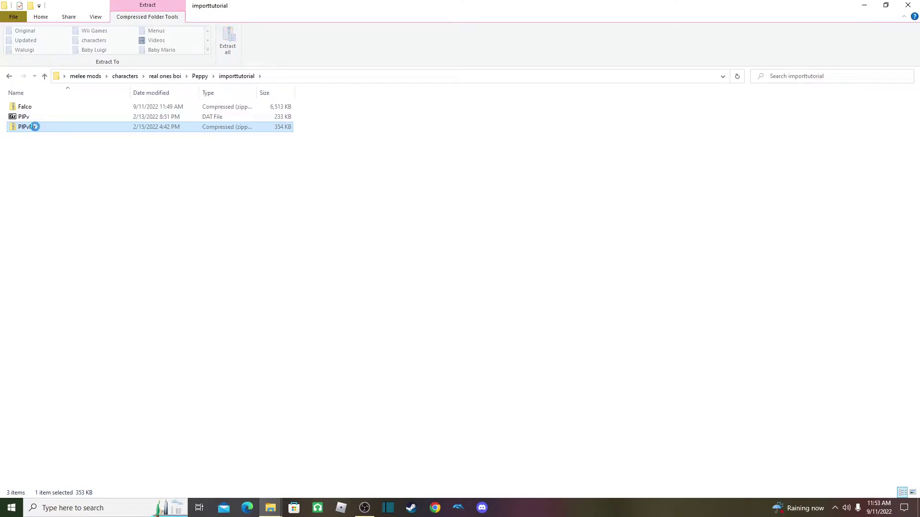
click(232, 77)
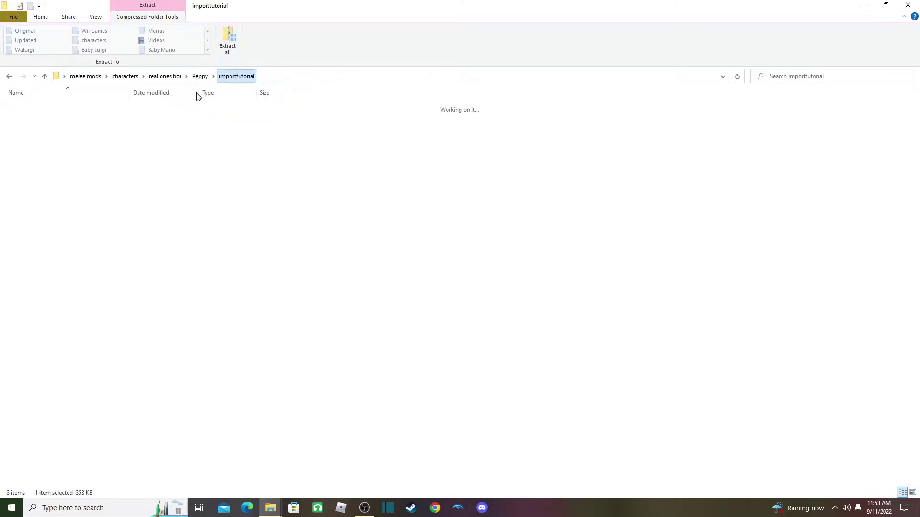
right_click(75, 175)
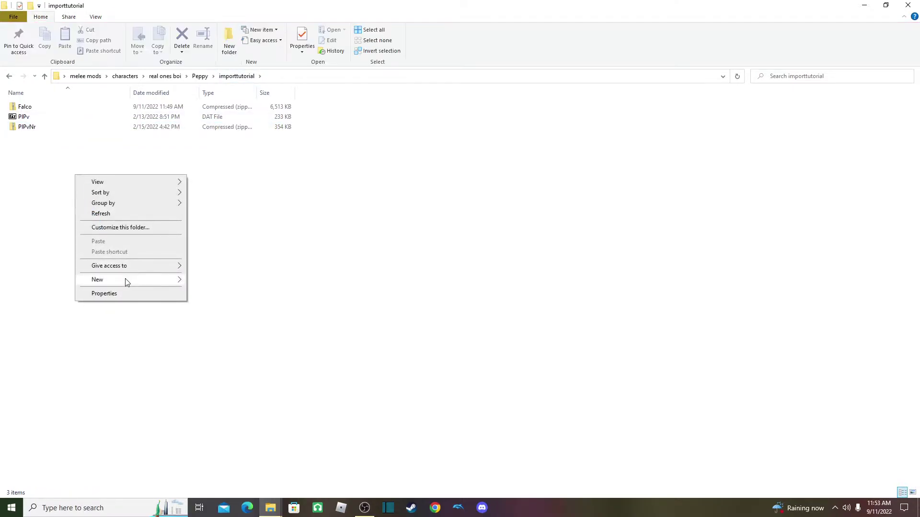
mouse_move(125, 277)
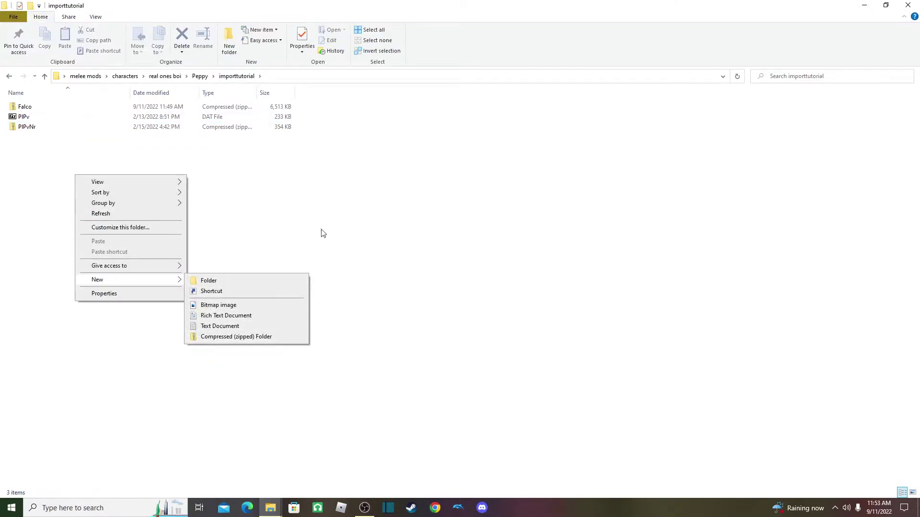
click(268, 198)
click(33, 127)
double_click(33, 127)
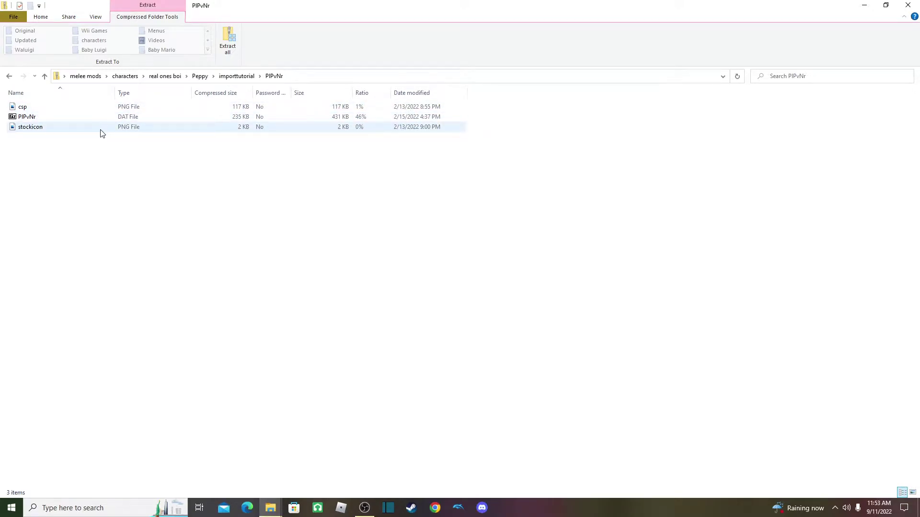
click(35, 130)
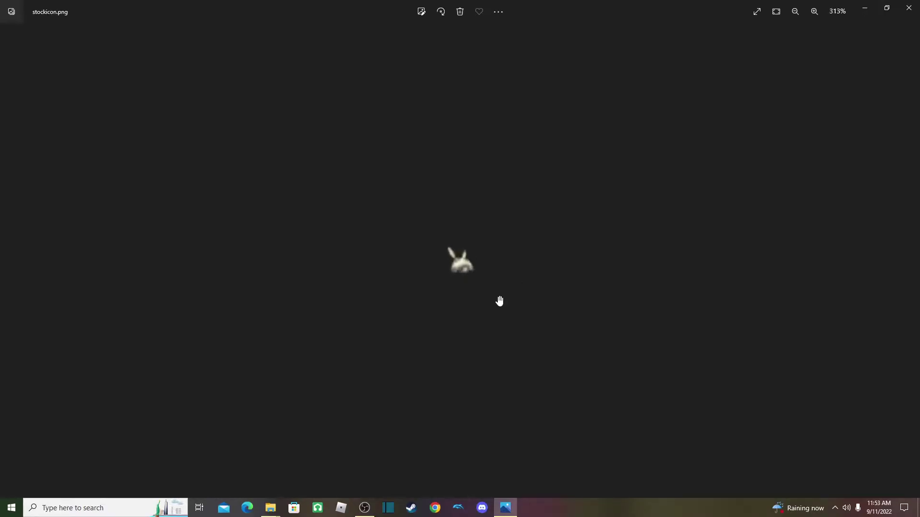
click(908, 8)
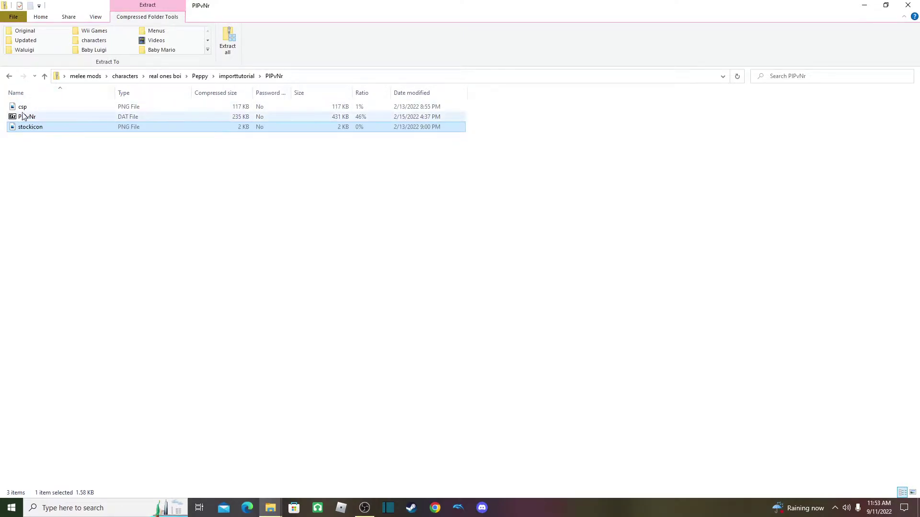
Create a new compressed folder named Peppy in importtutorial, then reopen the Falco zip
click(236, 77)
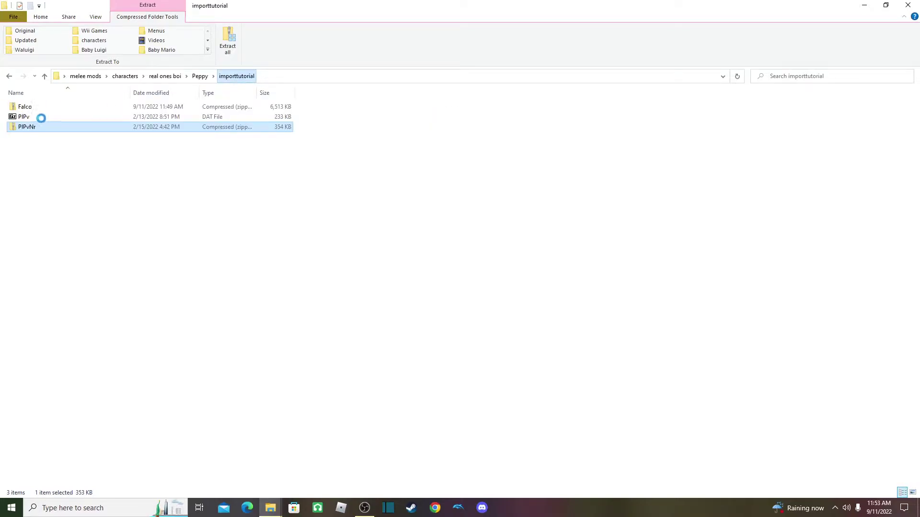
right_click(38, 158)
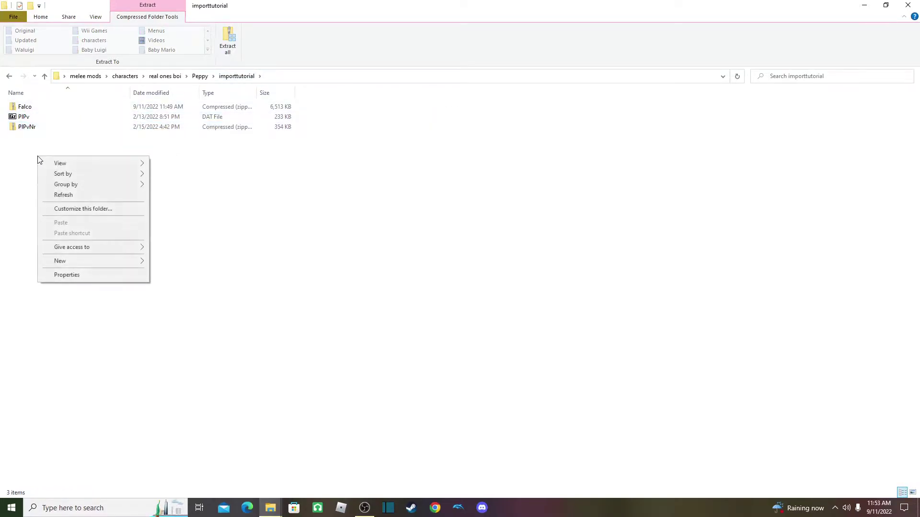
mouse_move(100, 267)
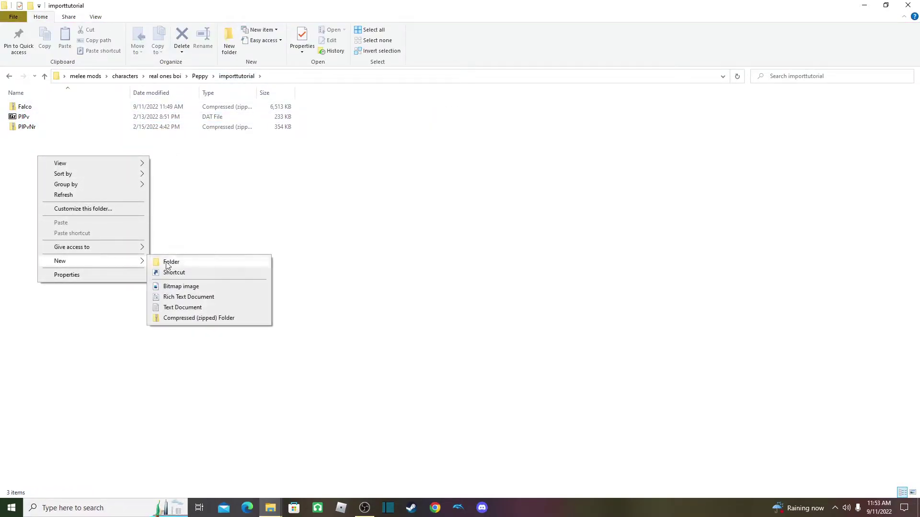
click(180, 318)
key(BackSpace)
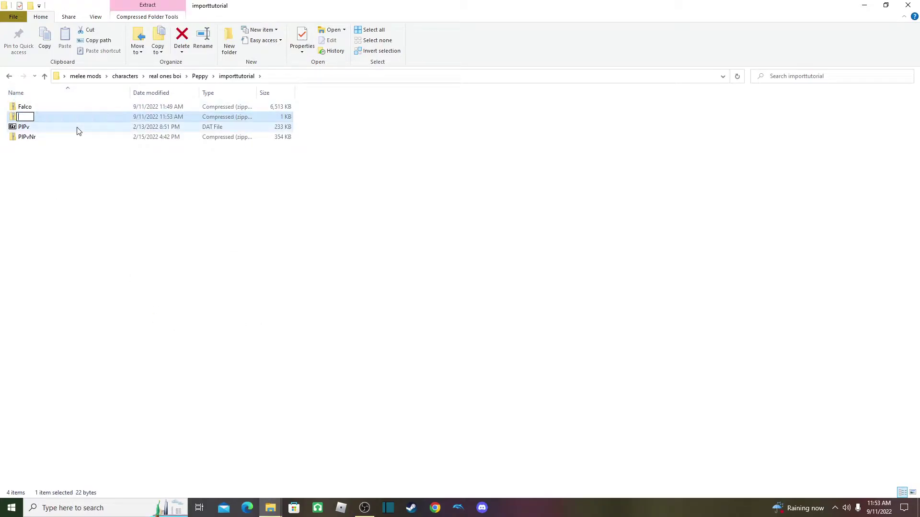
text(Peppy)
key(Return)
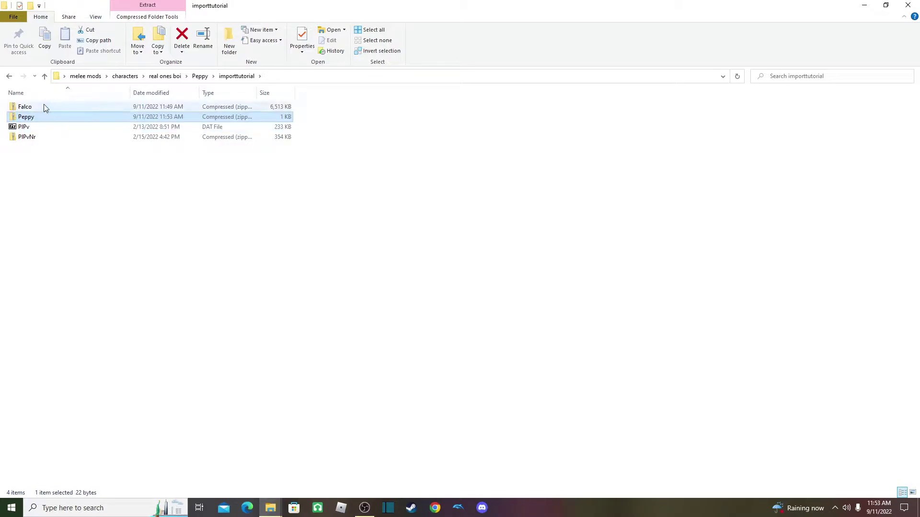
double_click(42, 106)
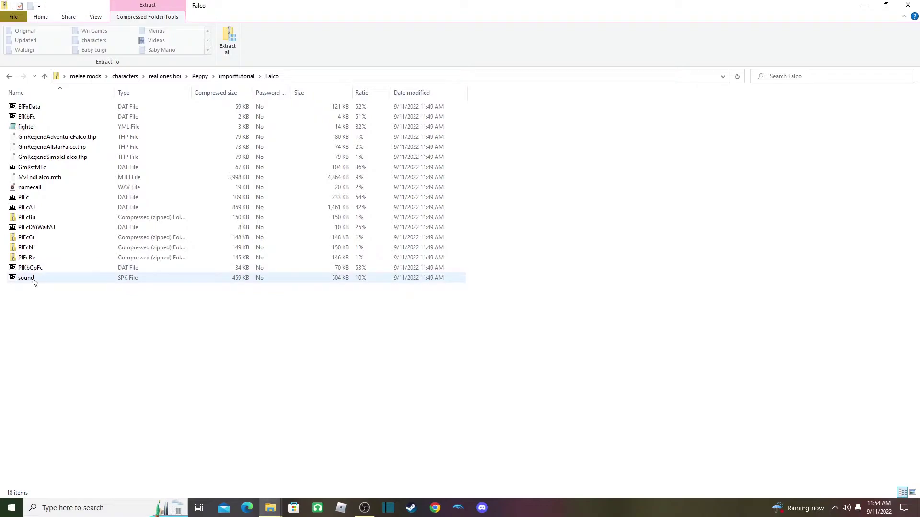
Reopen the Falco zip and pick out the fighter, EfFxData and EfKbFx files
click(231, 77)
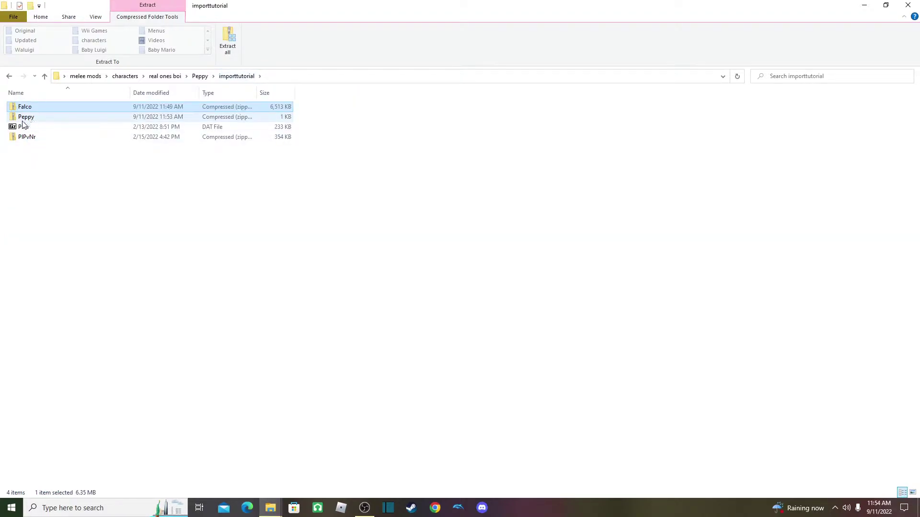
double_click(46, 108)
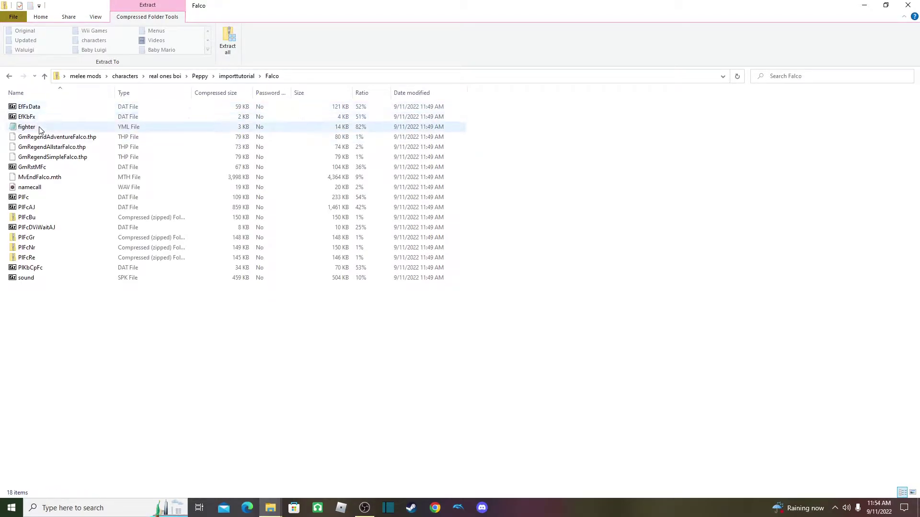
click(37, 129)
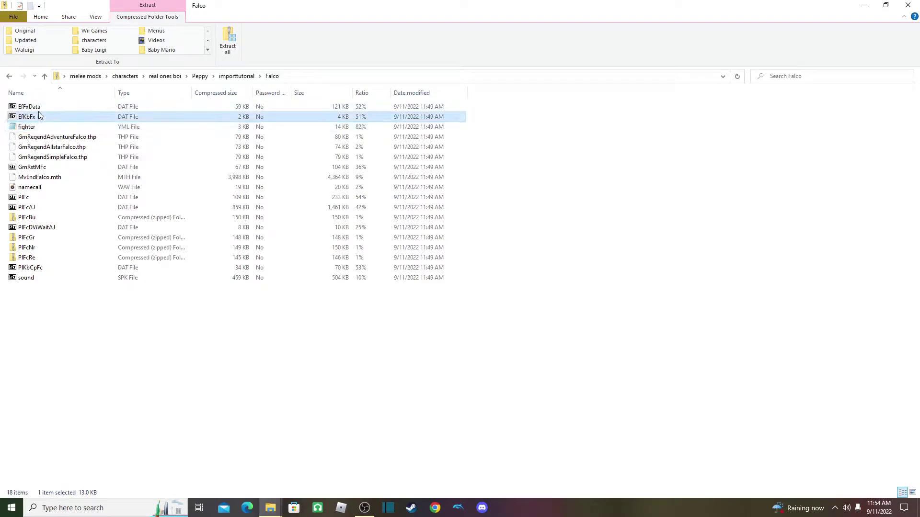
click(39, 109)
click(40, 118)
click(39, 109)
click(43, 119)
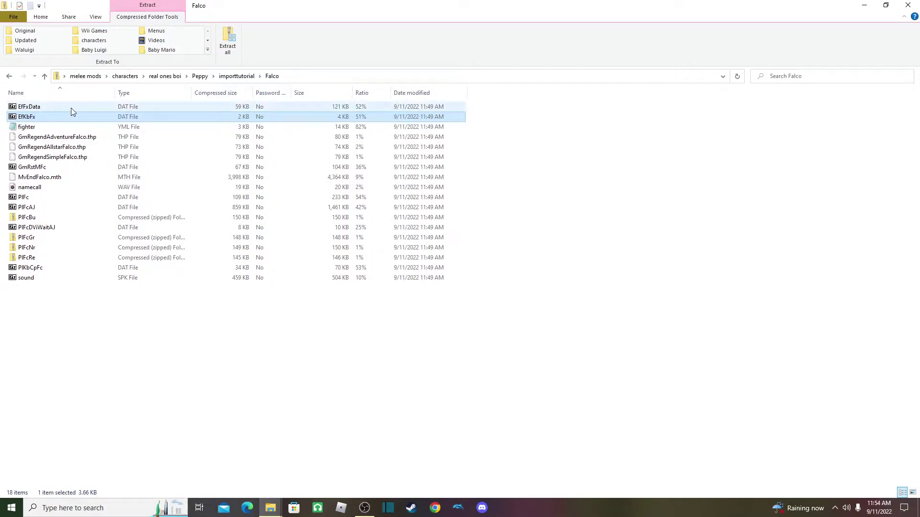
Copy EfFxData, EfKbFx and the fighter file from the Falco zip into importtutorial
click(400, 110)
click(378, 117)
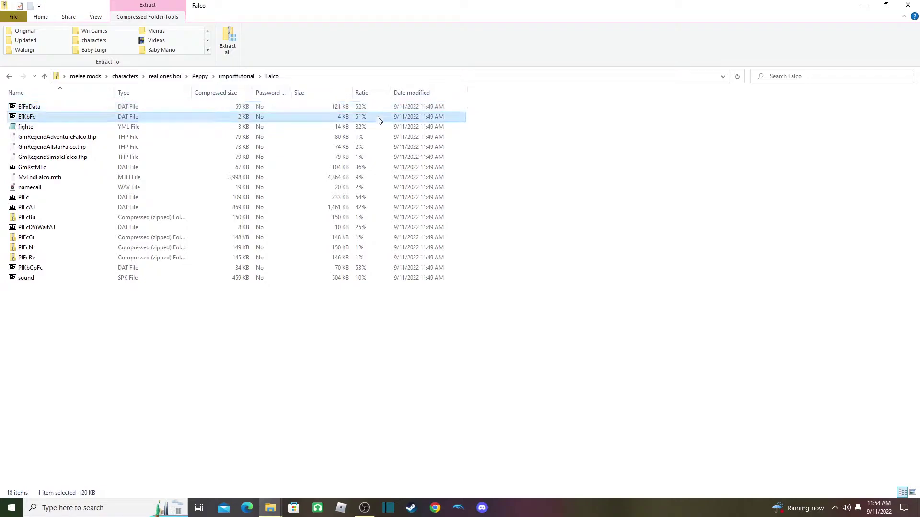
click(98, 110)
drag(479, 123, 421, 109)
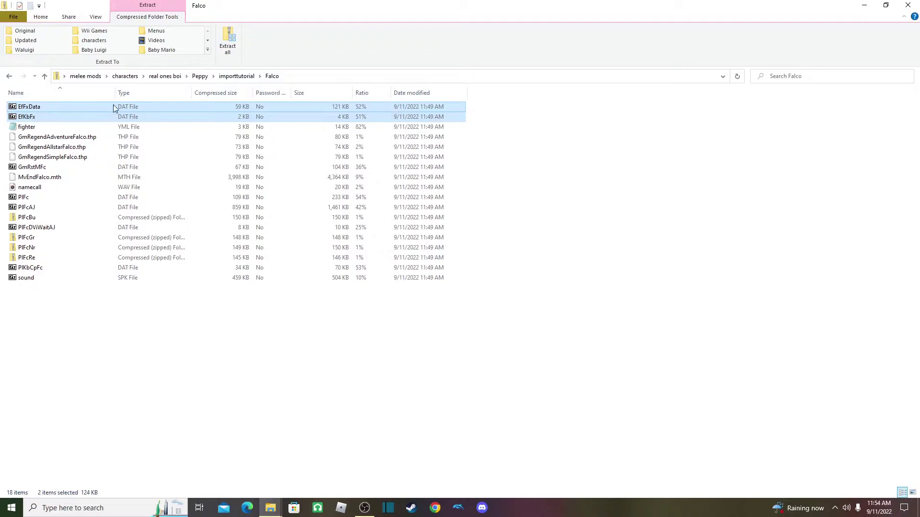
drag(113, 108, 239, 74)
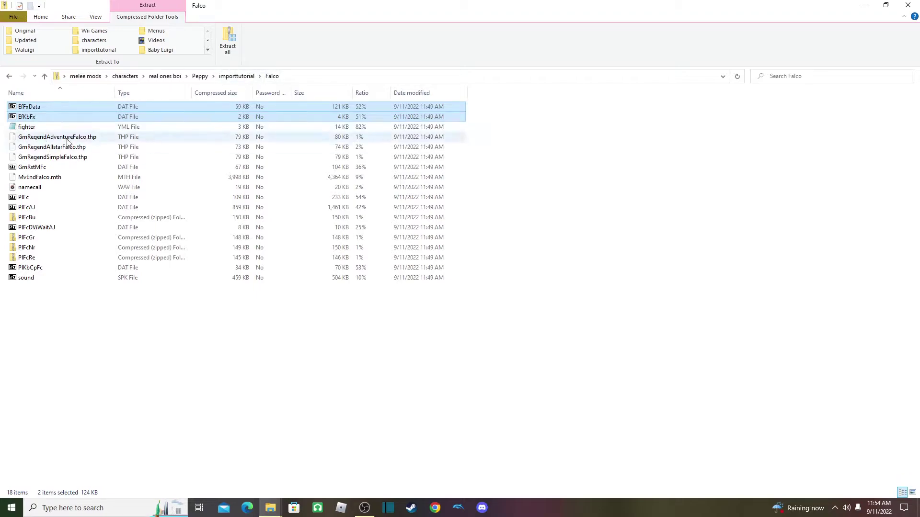
click(44, 129)
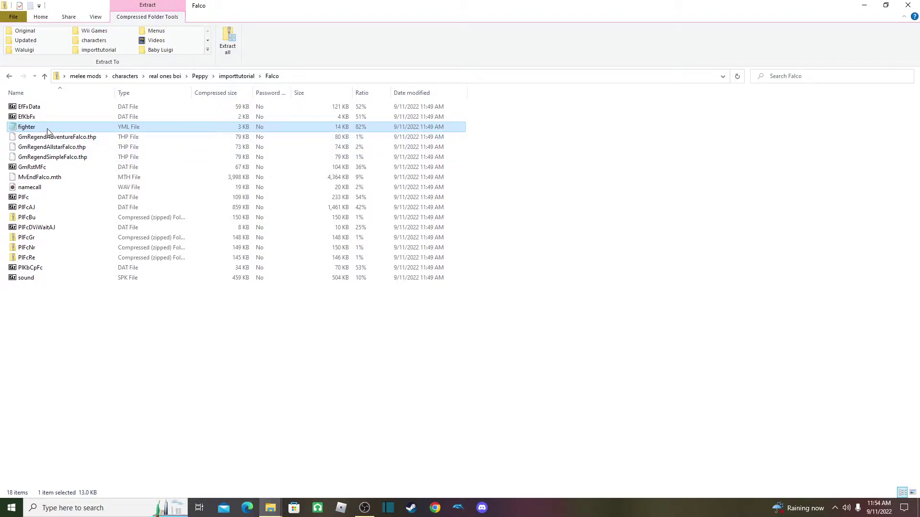
drag(50, 128, 239, 76)
Copy the three GmRegend movies, GmRstMFc and MvEndFalco.mth into importtutorial, closing Groove Music
drag(476, 153, 312, 139)
drag(85, 148, 240, 78)
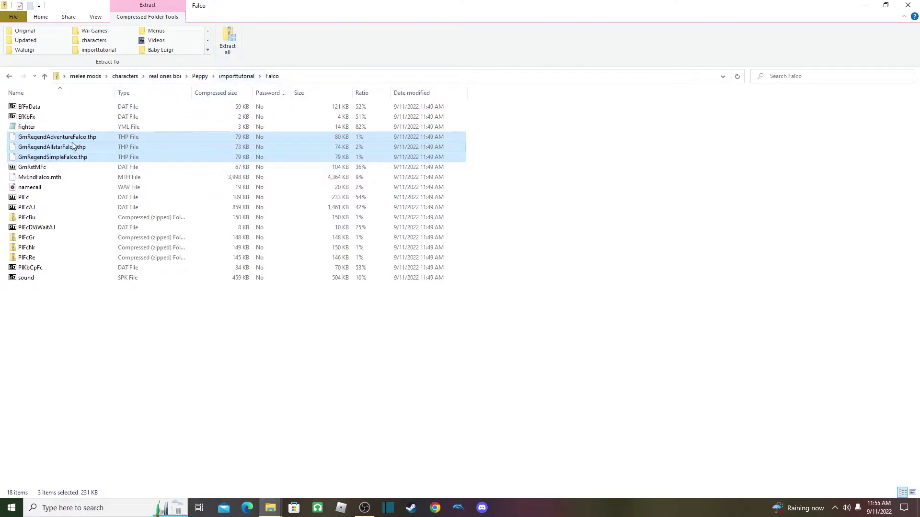
click(45, 168)
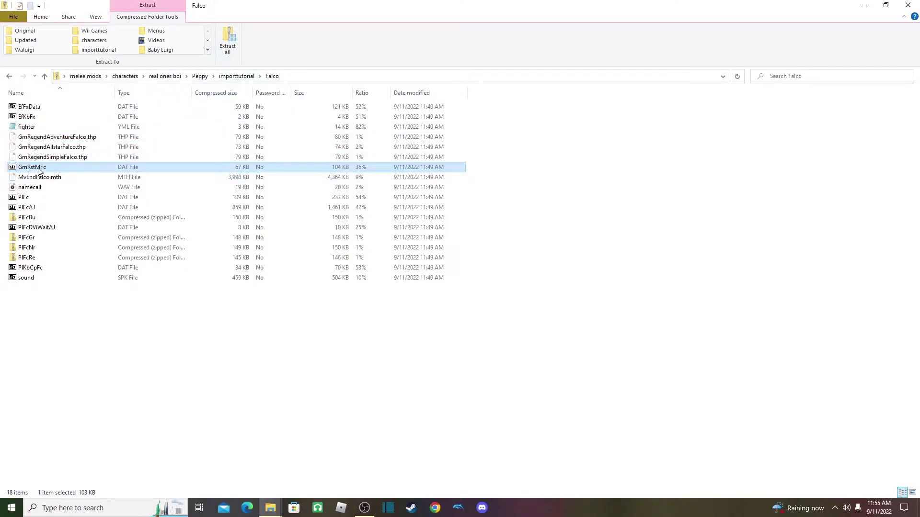
drag(40, 170, 235, 75)
click(49, 178)
drag(45, 180, 237, 78)
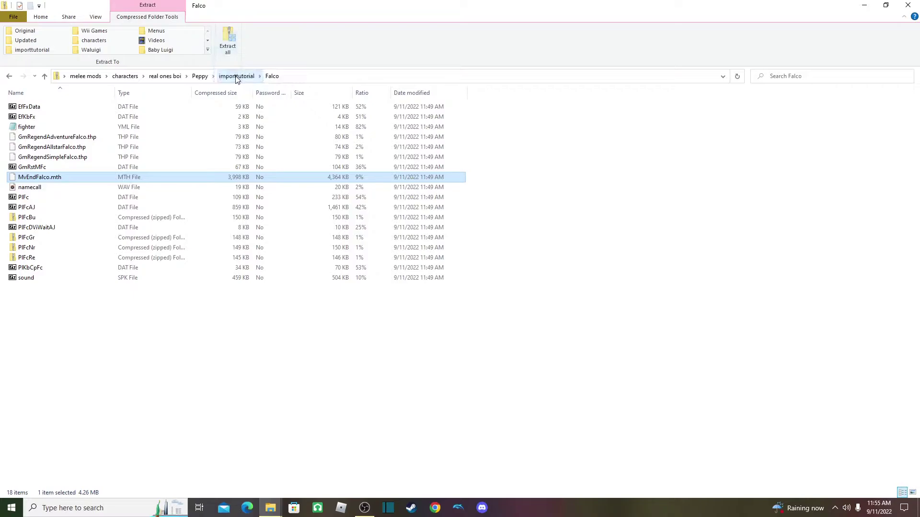
click(42, 191)
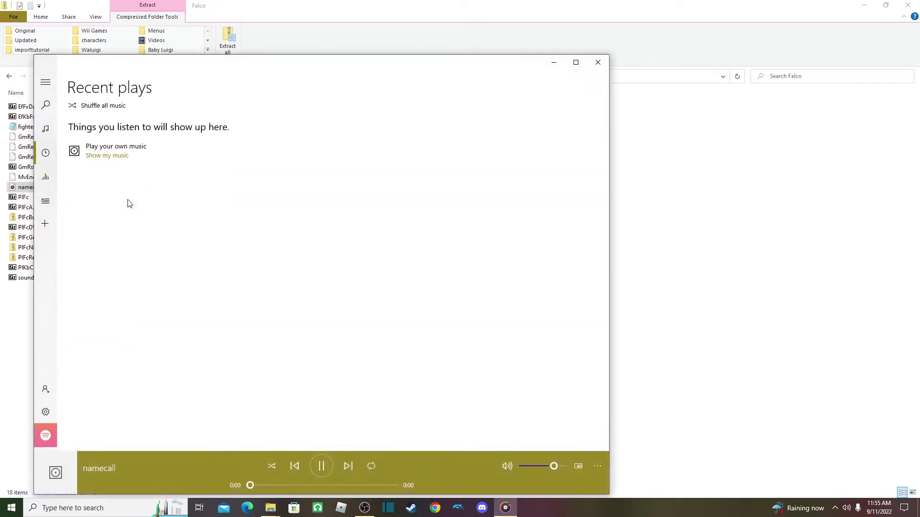
click(598, 62)
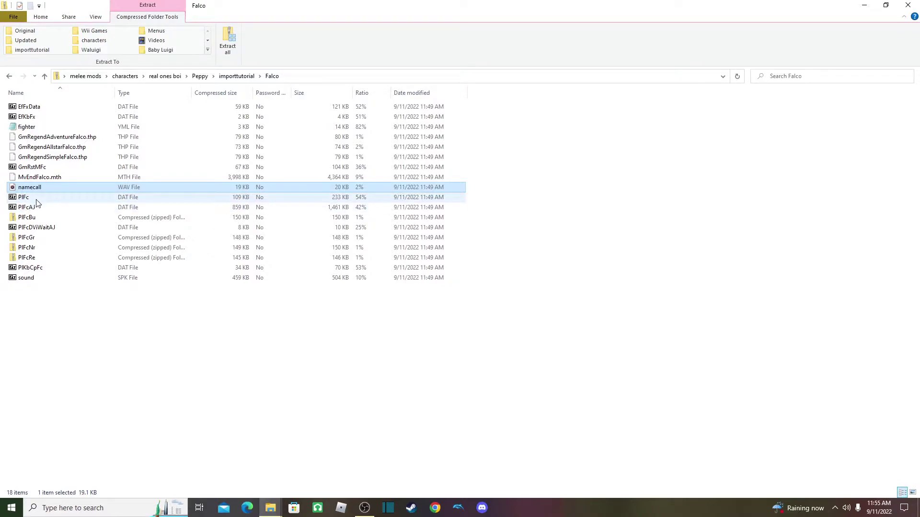
Copy PlFcAJ, PlFcDViWaitAJ and sound into importtutorial and view its 17 items
click(24, 209)
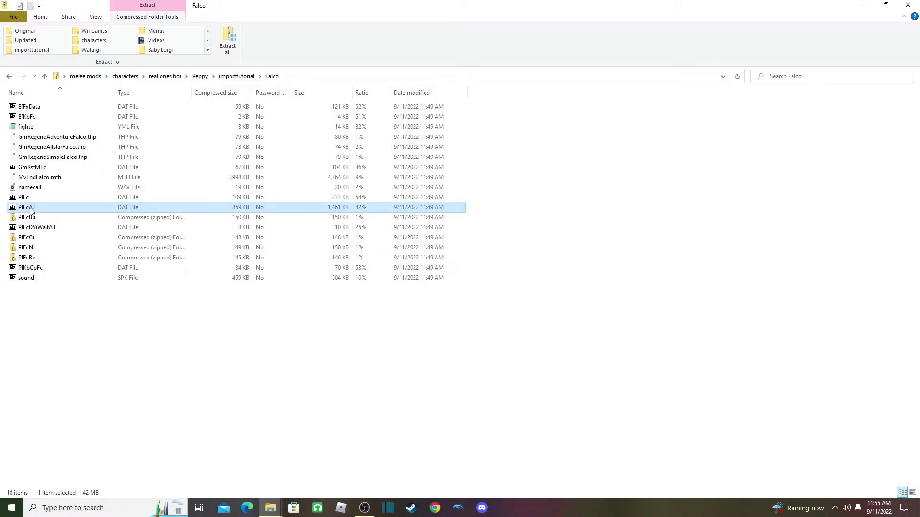
drag(30, 210, 234, 83)
drag(235, 78, 236, 78)
click(41, 229)
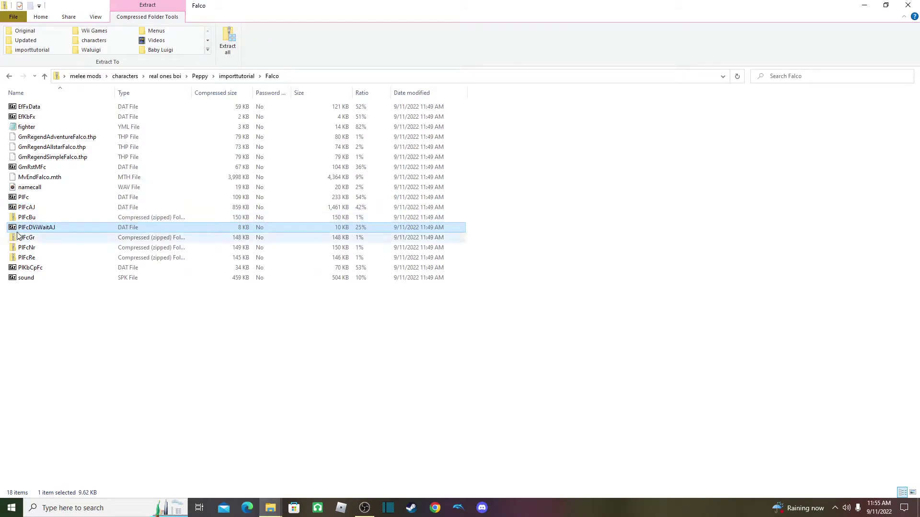
drag(33, 232, 241, 78)
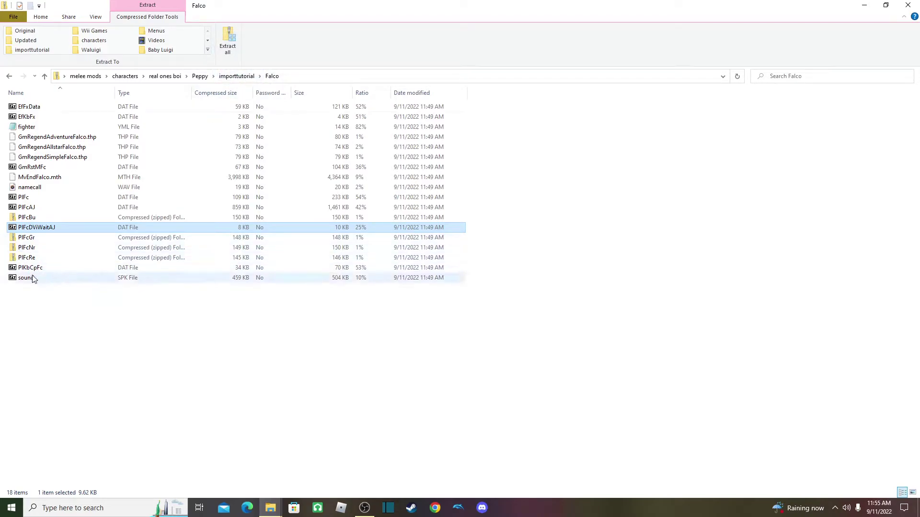
drag(39, 282, 240, 76)
click(36, 267)
drag(37, 281, 239, 75)
click(236, 78)
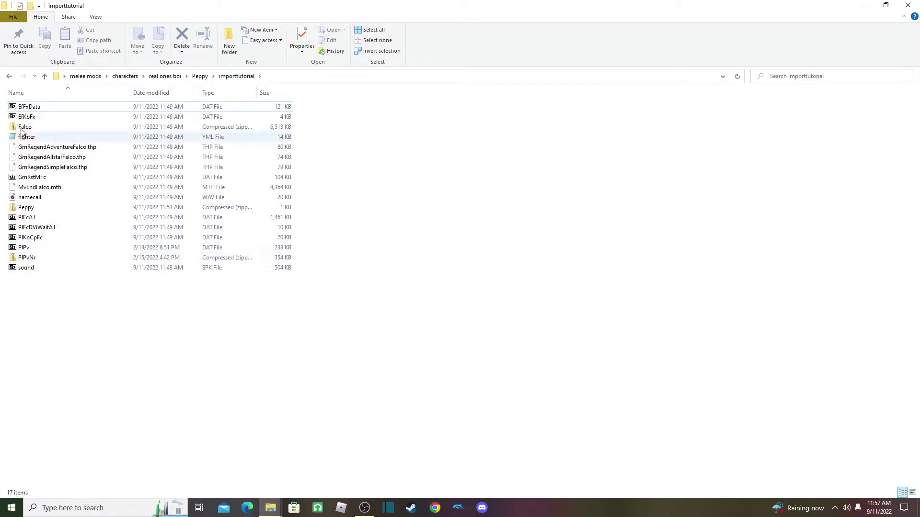
Copy the PlPv file into the Peppy zip and check the archive's contents
double_click(27, 207)
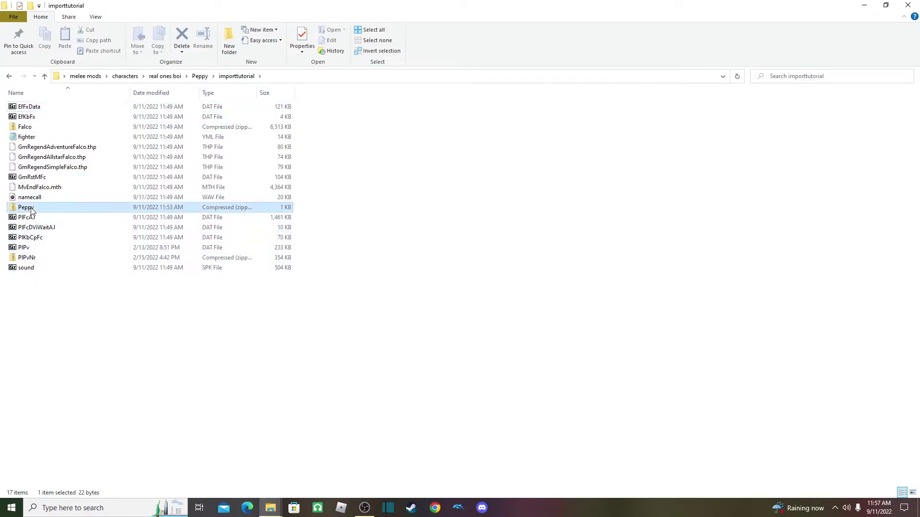
click(236, 76)
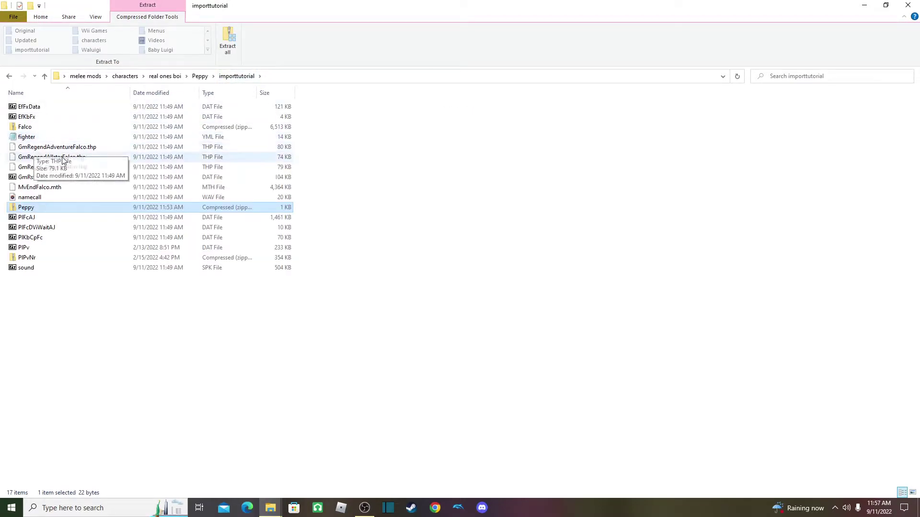
click(23, 247)
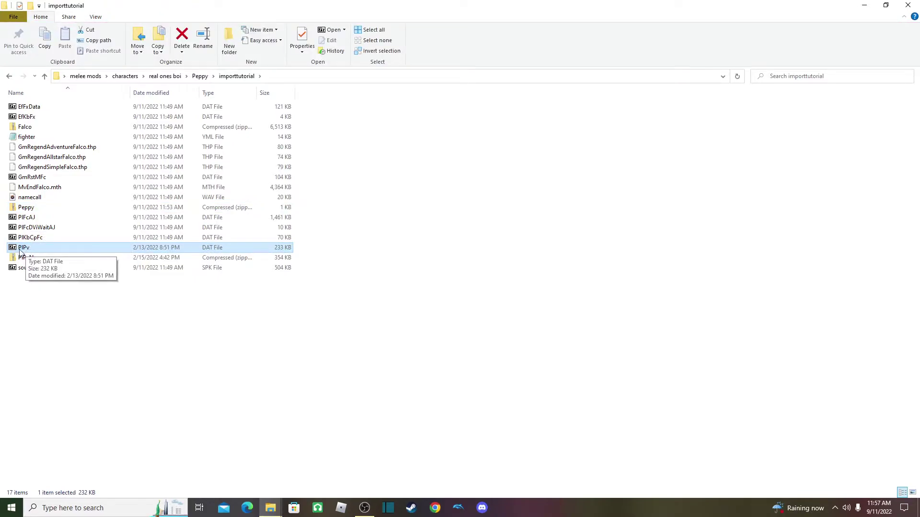
drag(20, 250, 30, 209)
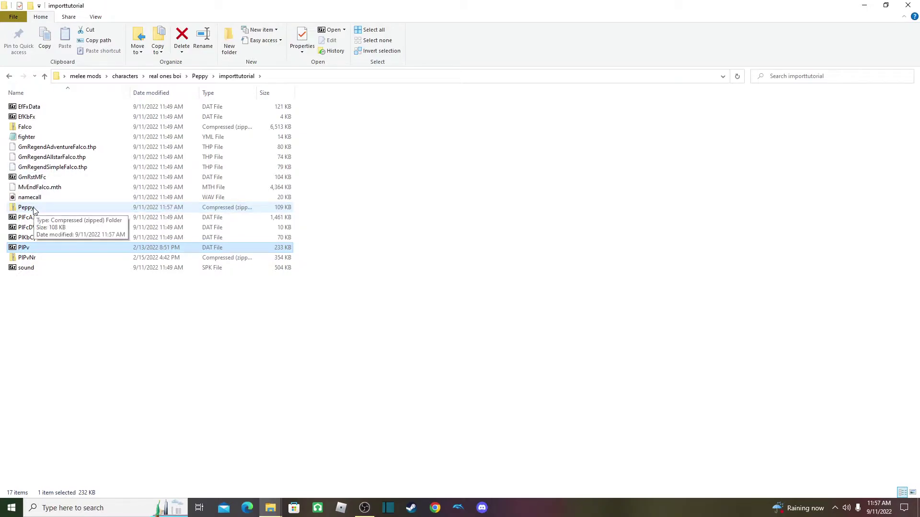
double_click(36, 210)
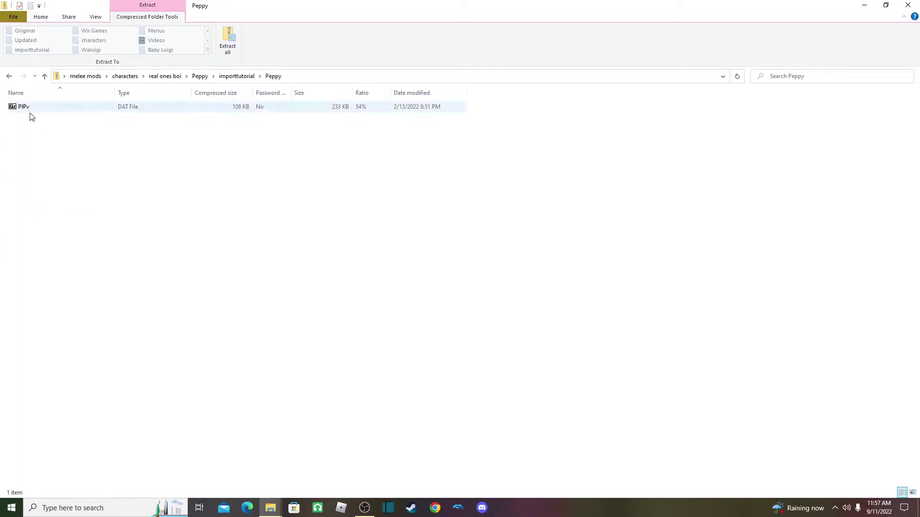
Copy the EfFxData and EfKbFx effect files into the Peppy zip
click(236, 77)
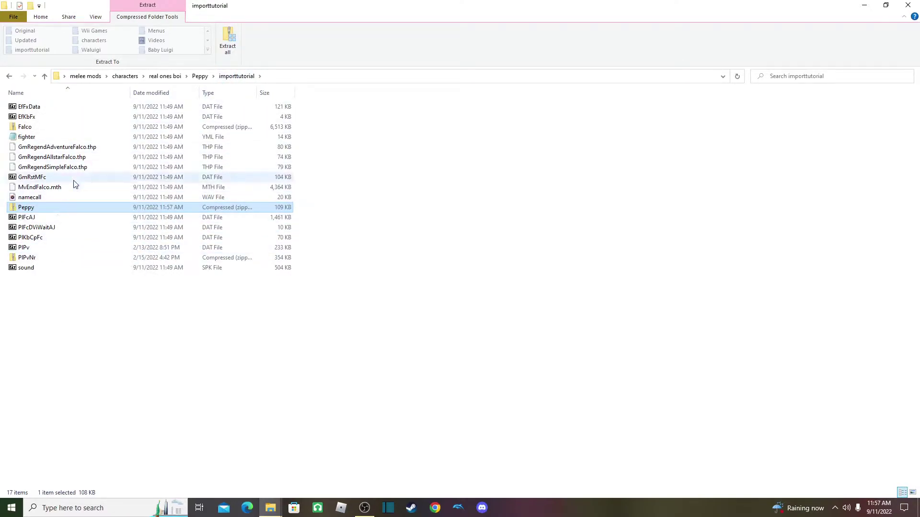
click(31, 117)
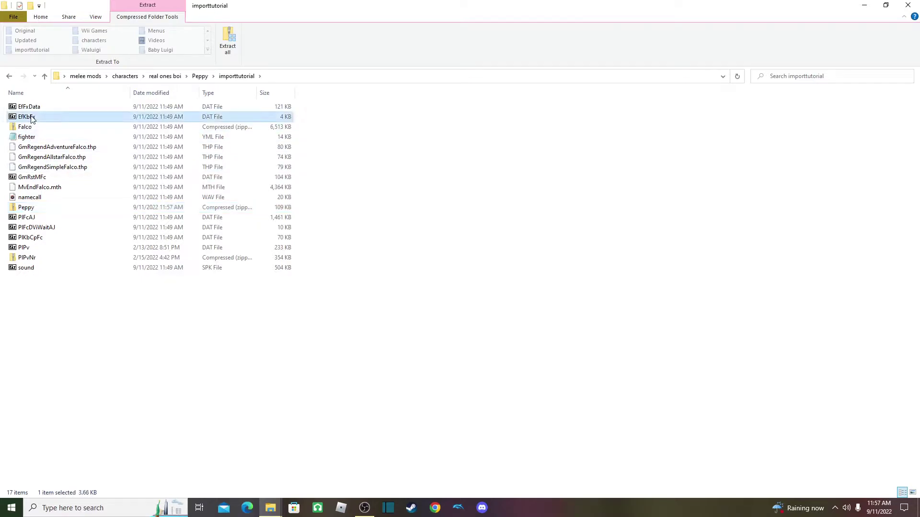
drag(304, 117, 263, 104)
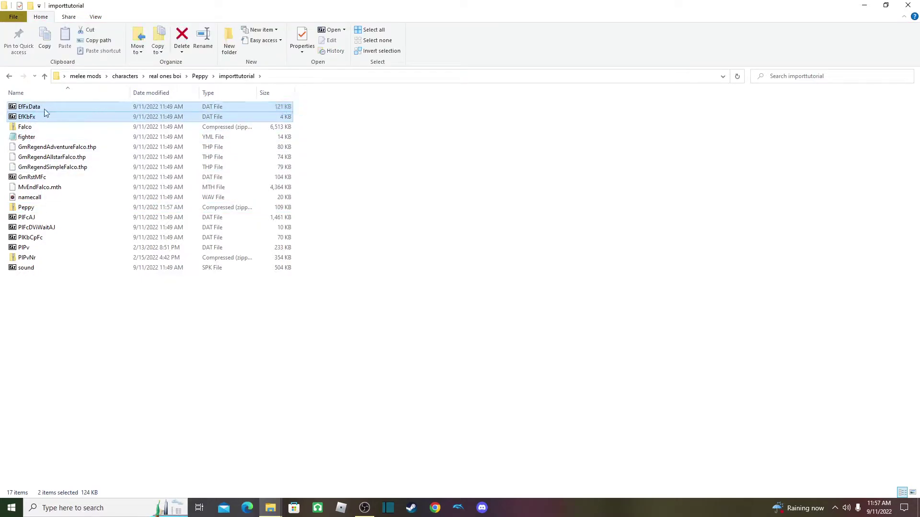
drag(44, 109, 33, 209)
double_click(38, 213)
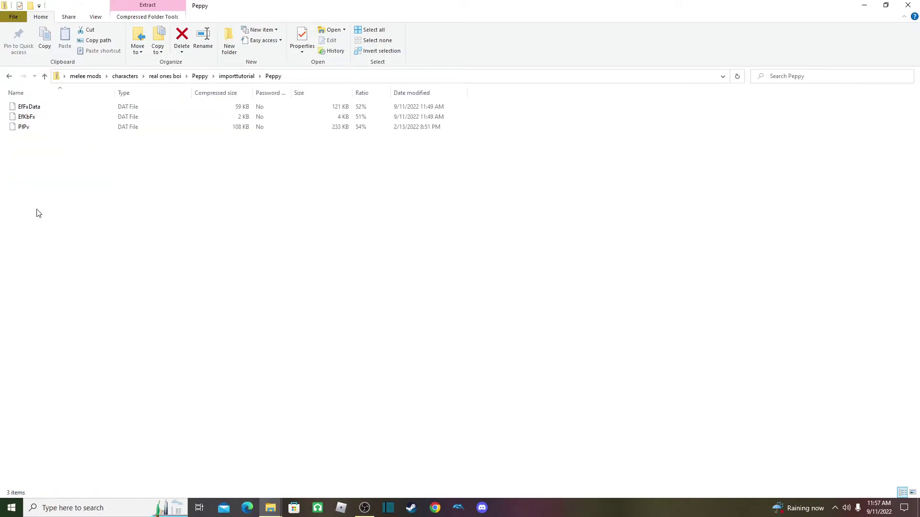
Add PlPvNr, sound, and the PlFcAJ, PlFcDViWaitAJ and PlKbCpFc DAT files to the Peppy zip
click(9, 76)
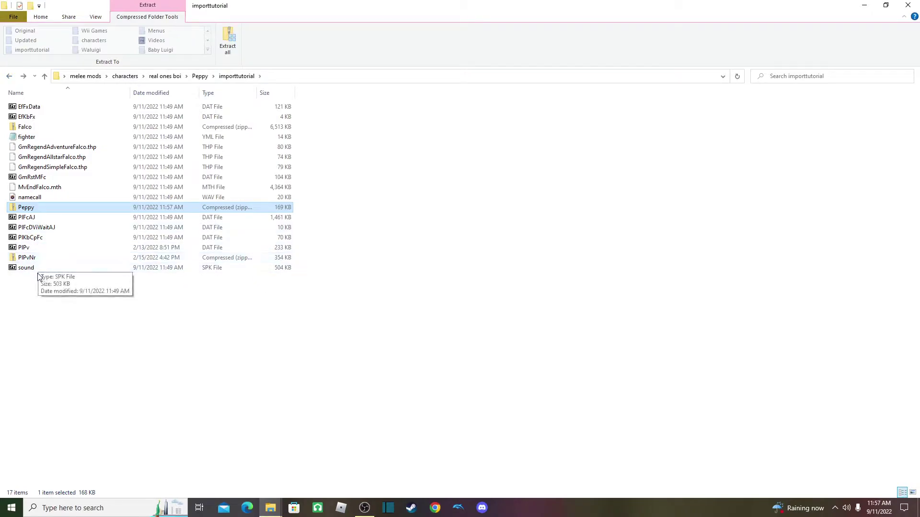
drag(26, 284, 28, 208)
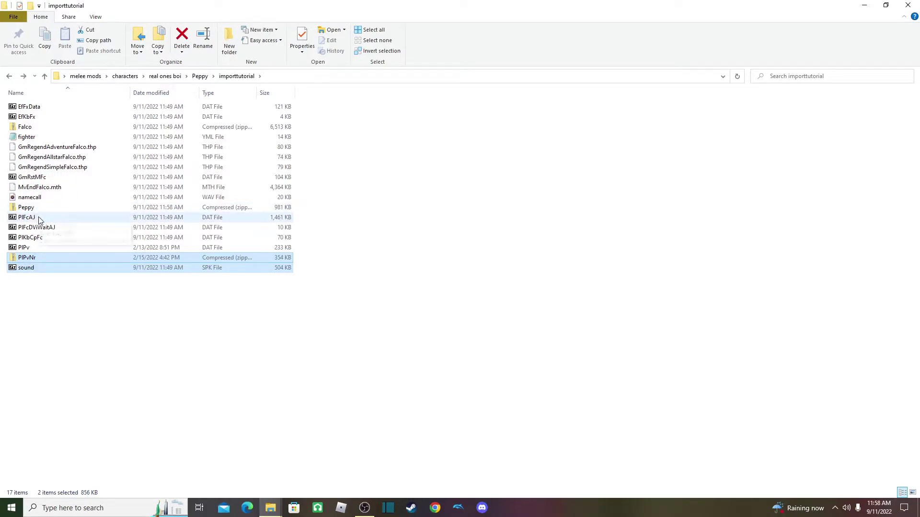
click(43, 237)
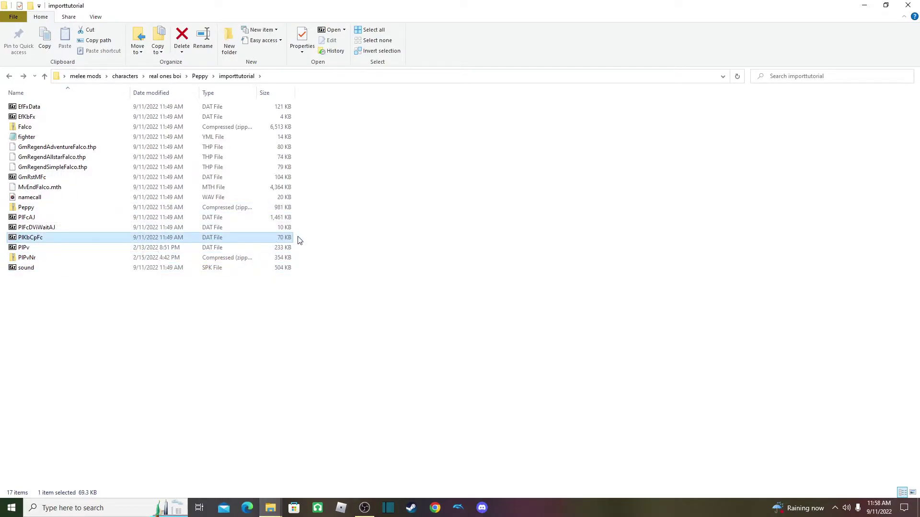
drag(300, 236, 192, 216)
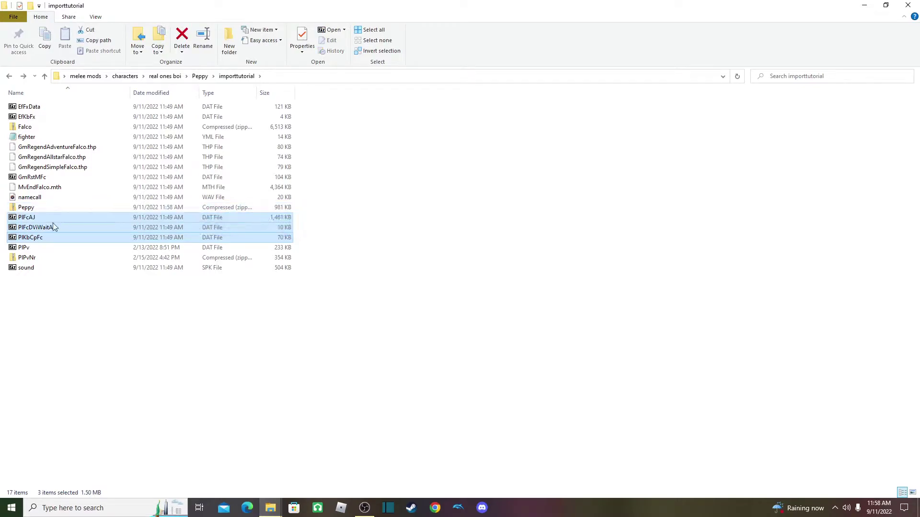
drag(52, 226, 30, 210)
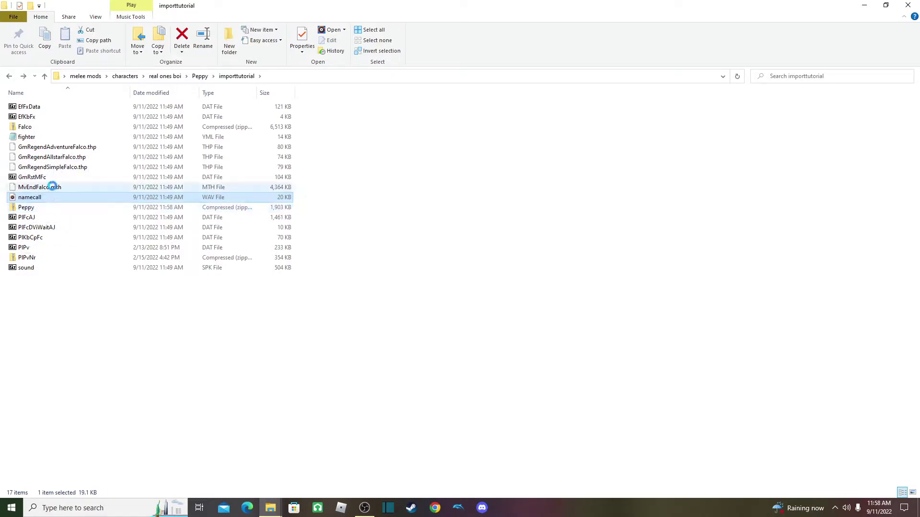
Copy the GmRegend, GmRstMFc and MvEndFalco.mth files into Peppy and verify the archive
click(51, 187)
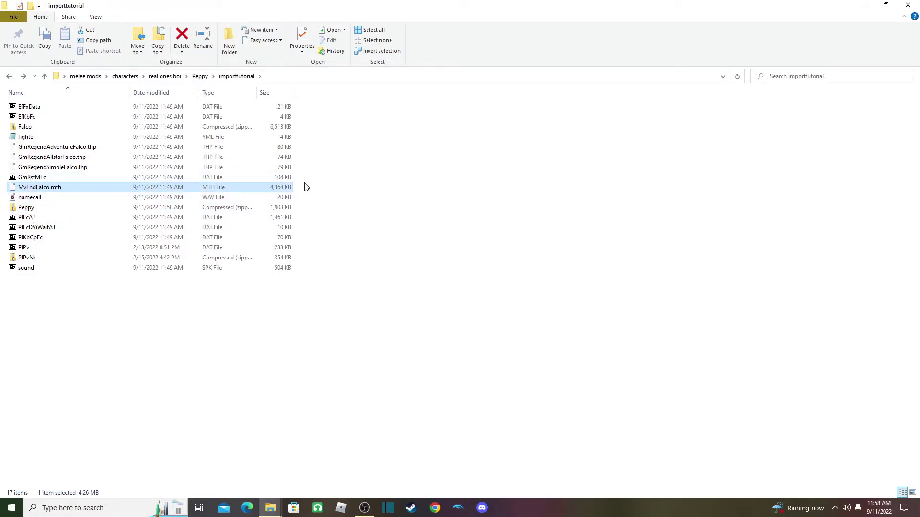
drag(296, 187, 36, 211)
double_click(36, 211)
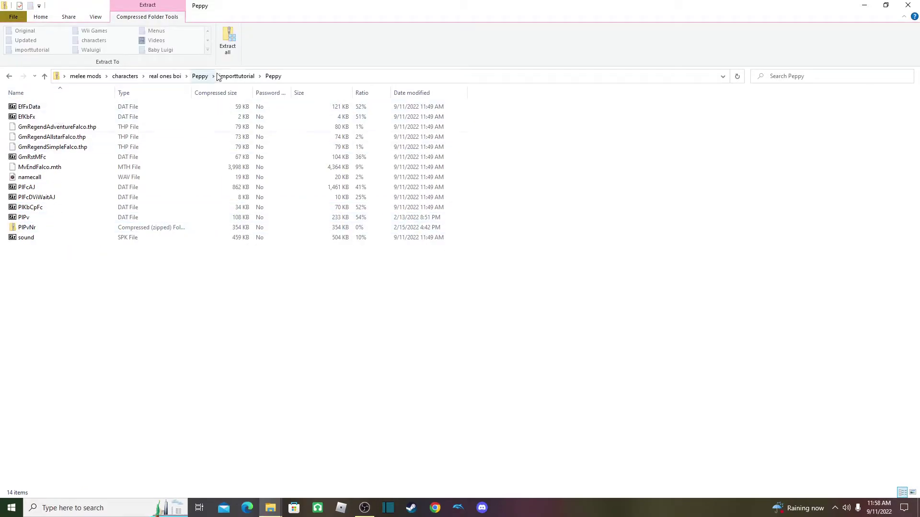
click(234, 77)
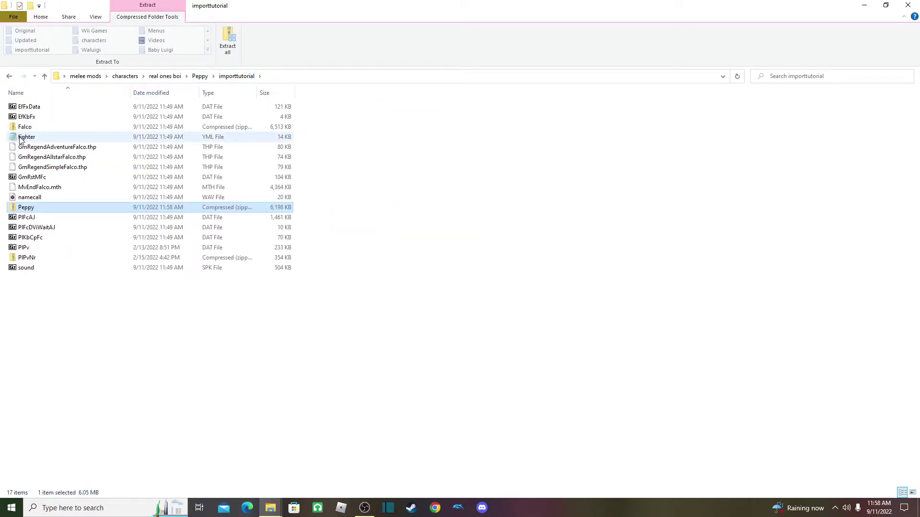
double_click(33, 207)
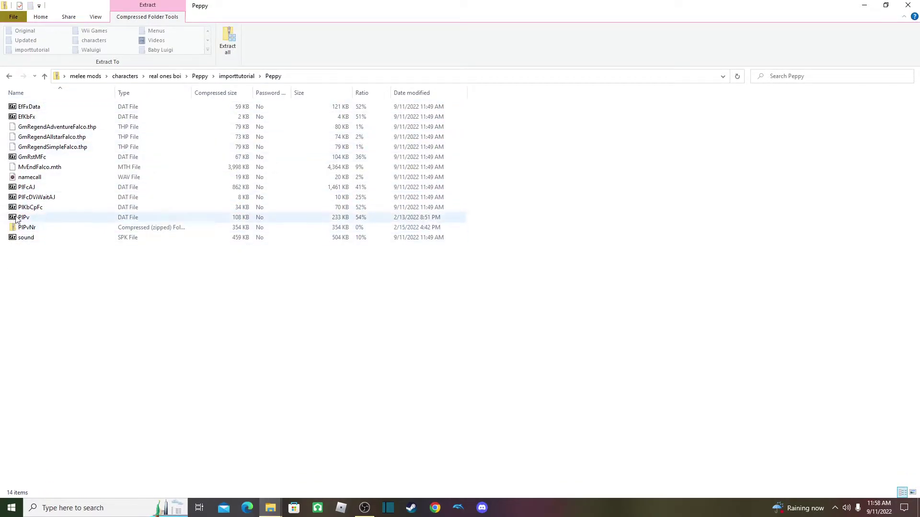
click(233, 77)
double_click(27, 138)
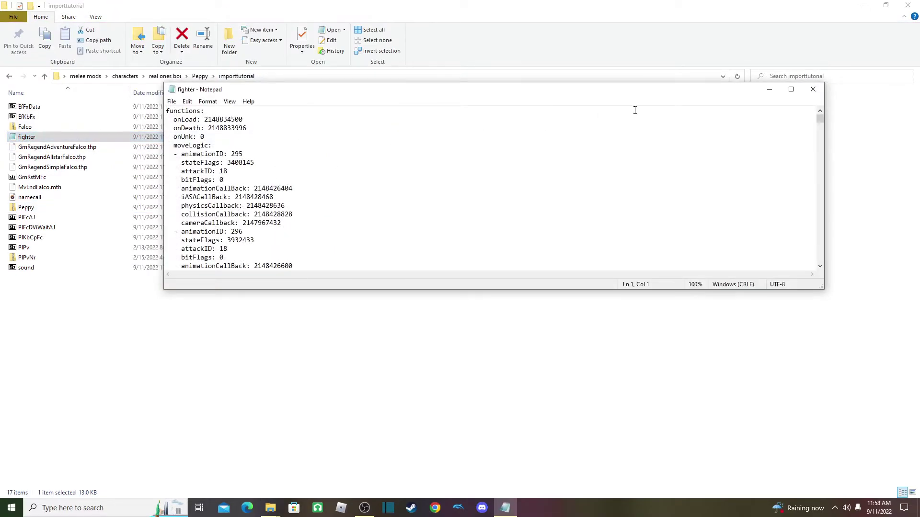
click(790, 90)
scroll(160, 335, down, 20)
scroll(158, 357, down, 20)
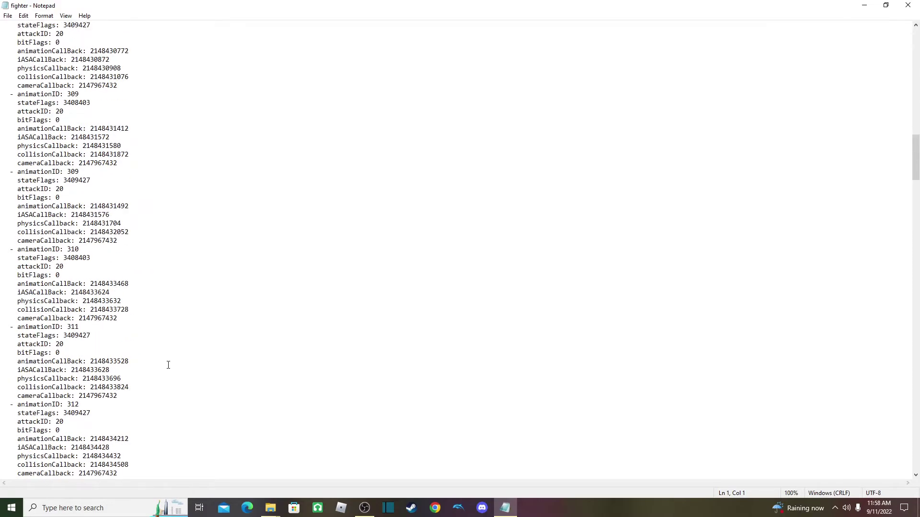
scroll(156, 371, down, 18)
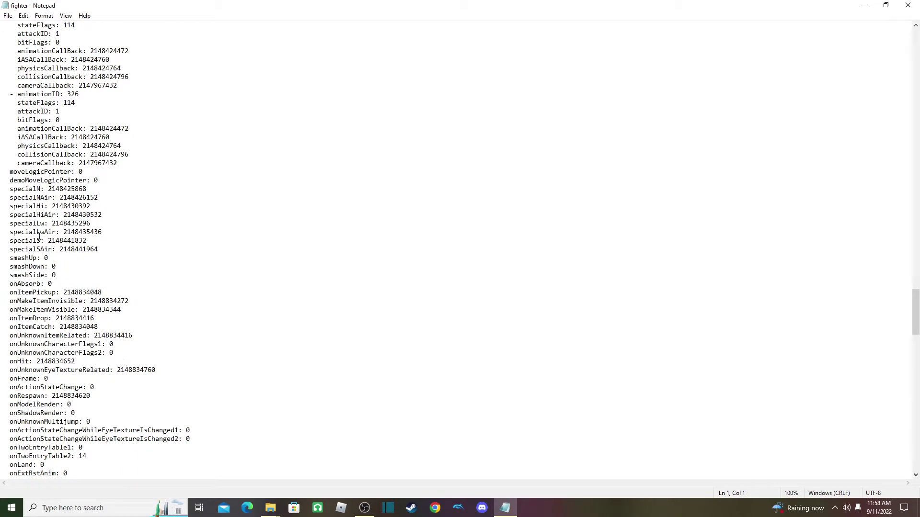
scroll(99, 363, down, 13)
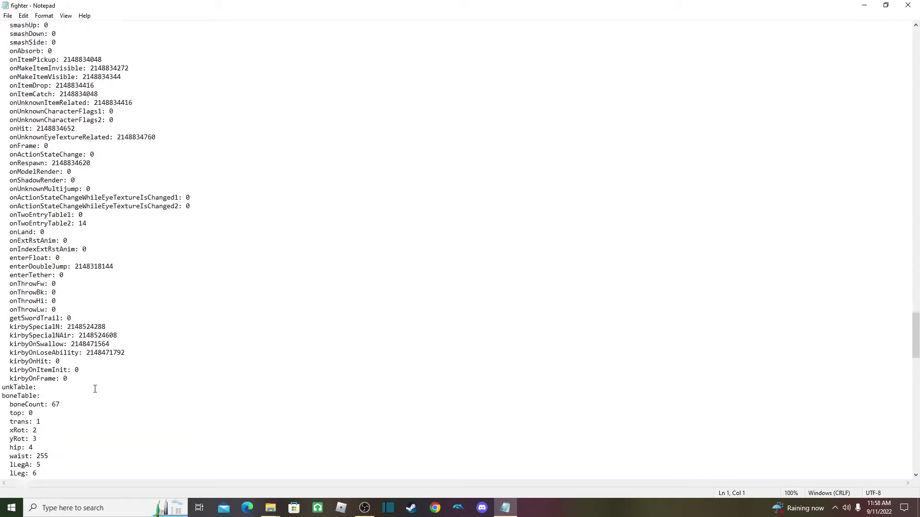
scroll(86, 393, down, 18)
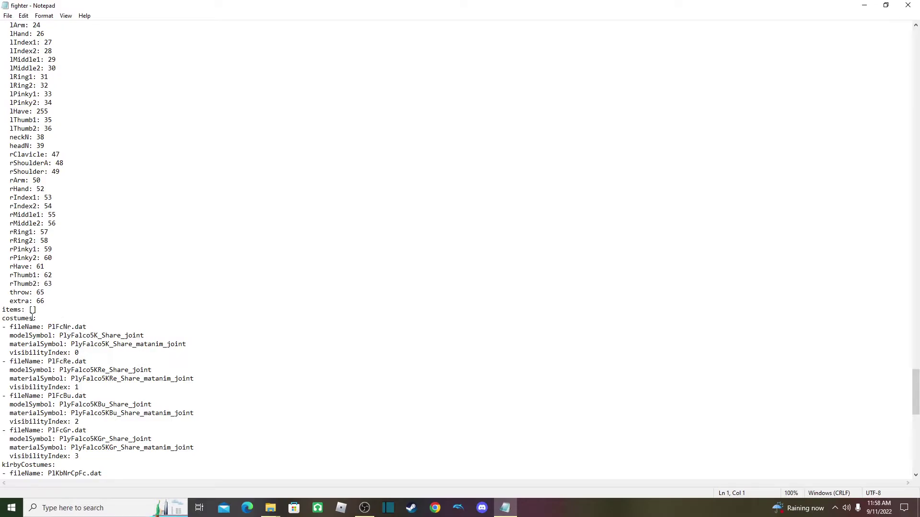
scroll(45, 316, down, 4)
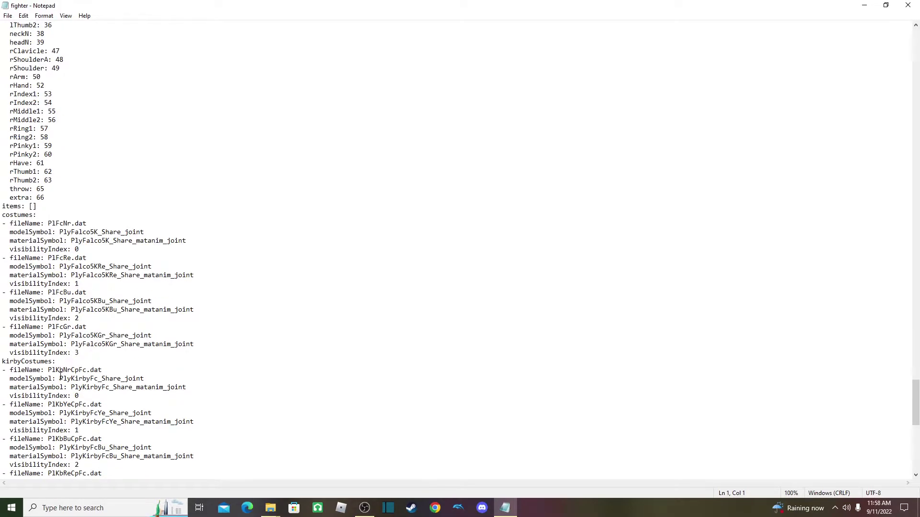
scroll(60, 376, down, 6)
Change the fighter file's fighterDataPath to PlPv.dat
scroll(71, 435, down, 2)
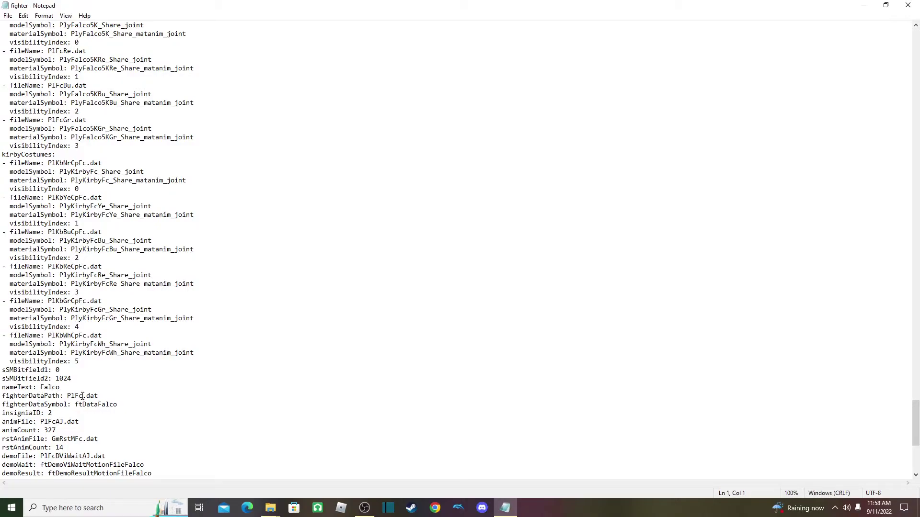
click(82, 396)
key(BackSpace)
text(Pb)
scroll(142, 390, down, 1)
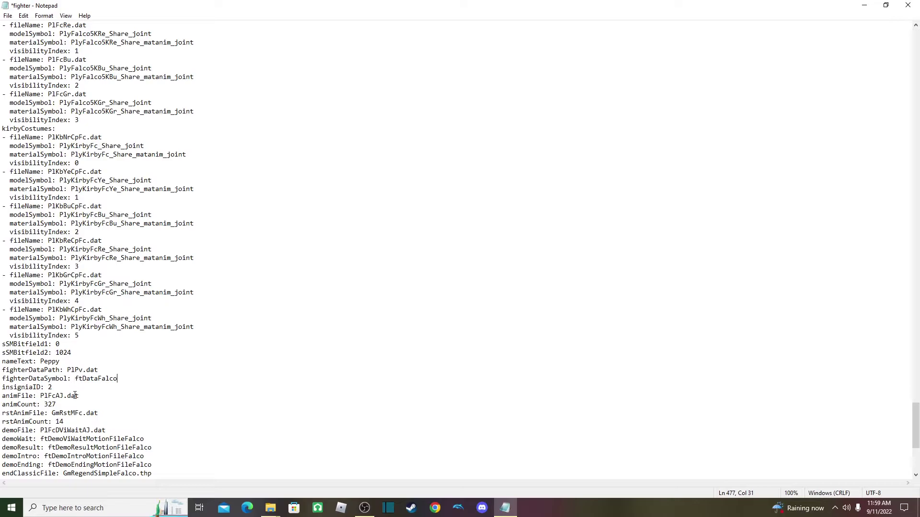
scroll(75, 395, down, 1)
scroll(77, 379, down, 3)
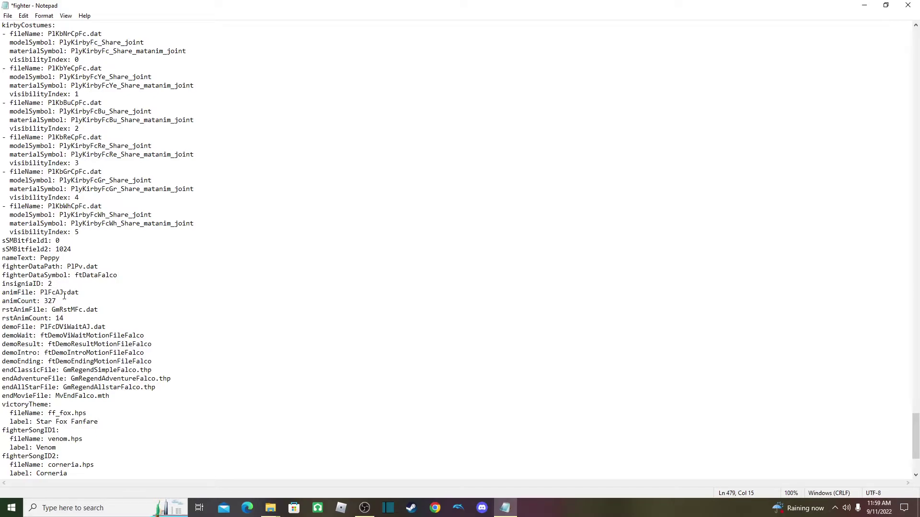
scroll(89, 334, up, 1)
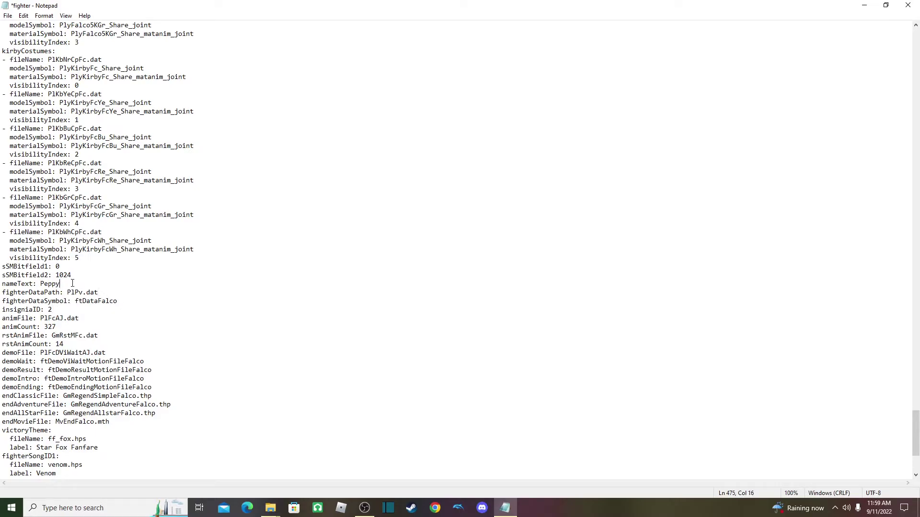
Save the edited fighter file and close Notepad
click(8, 16)
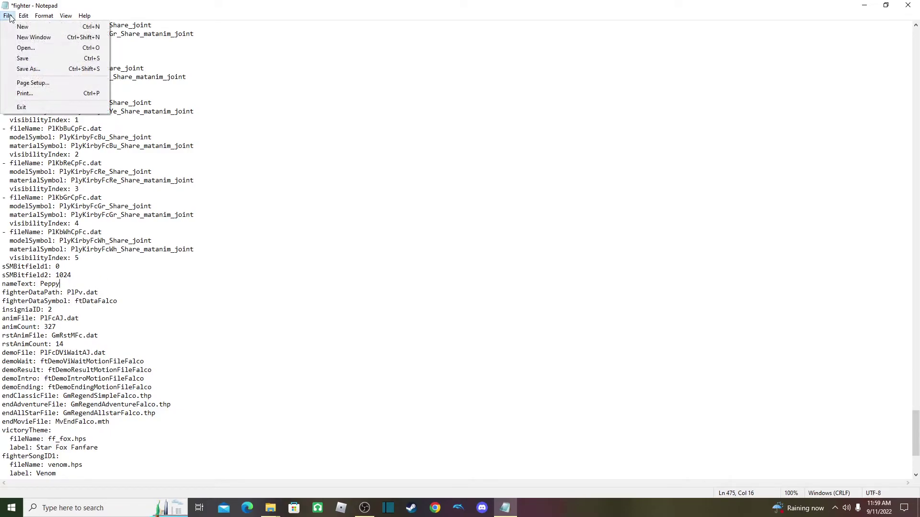
click(22, 59)
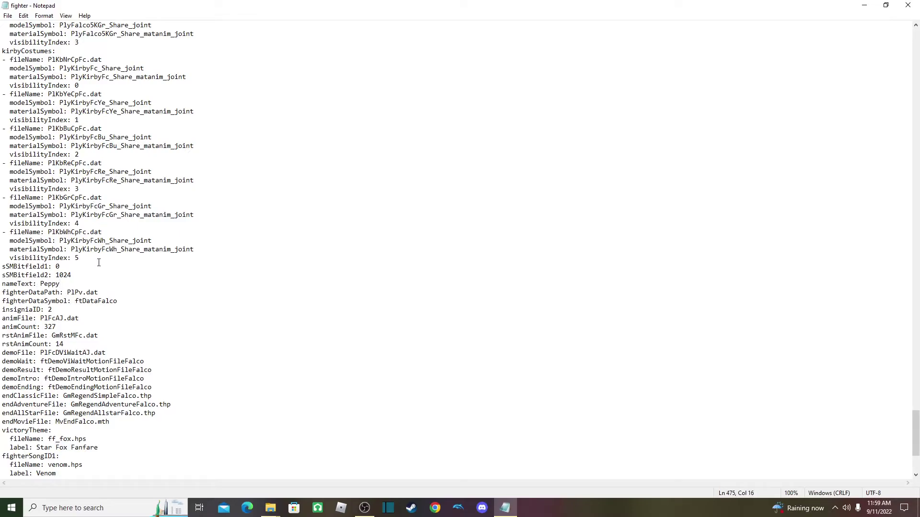
click(908, 5)
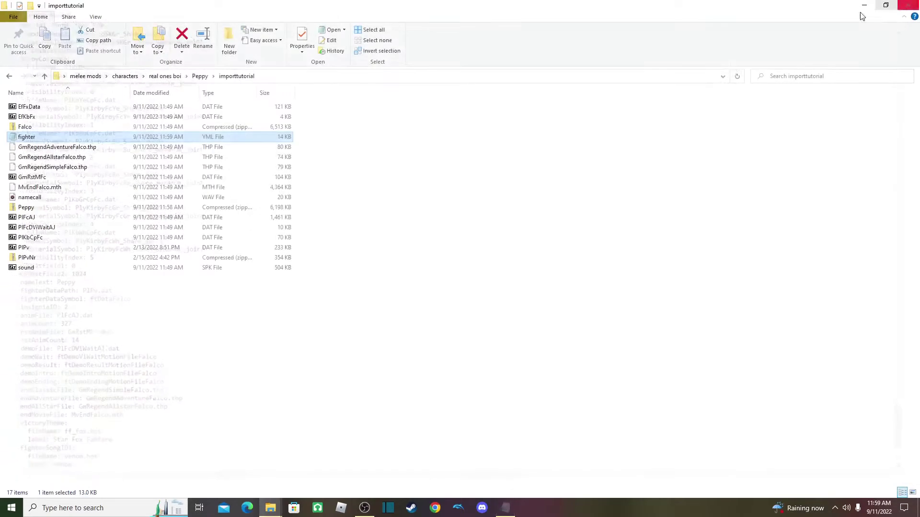
Reopen the fighter file to confirm the Peppy edits, then close it
double_click(28, 138)
click(793, 89)
scroll(200, 330, down, 20)
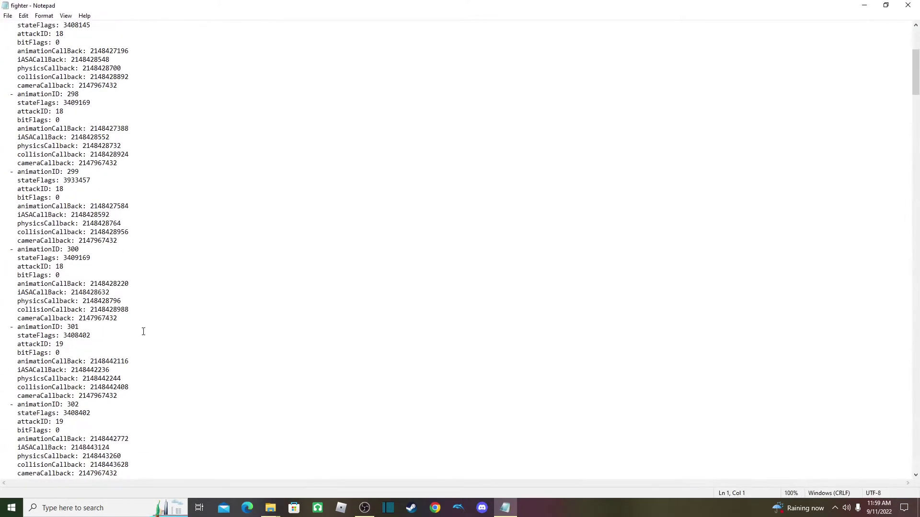
scroll(76, 386, down, 20)
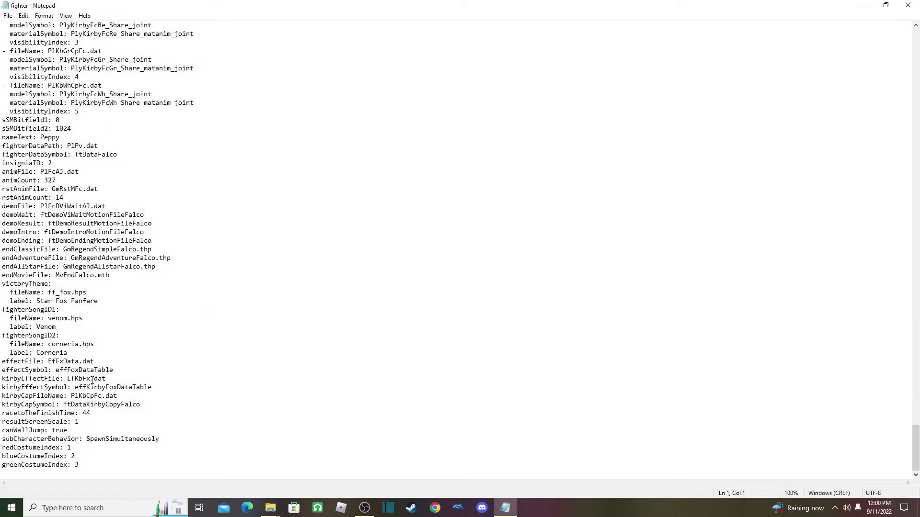
scroll(73, 345, up, 2)
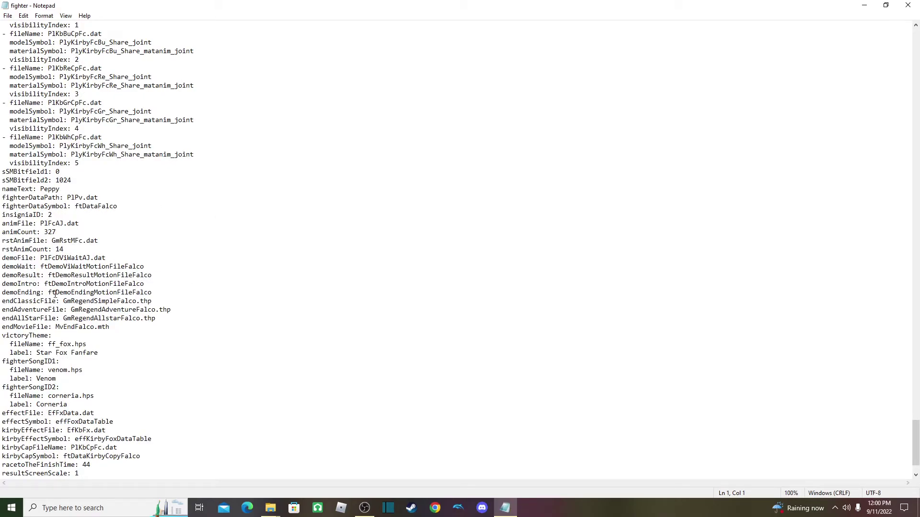
click(908, 6)
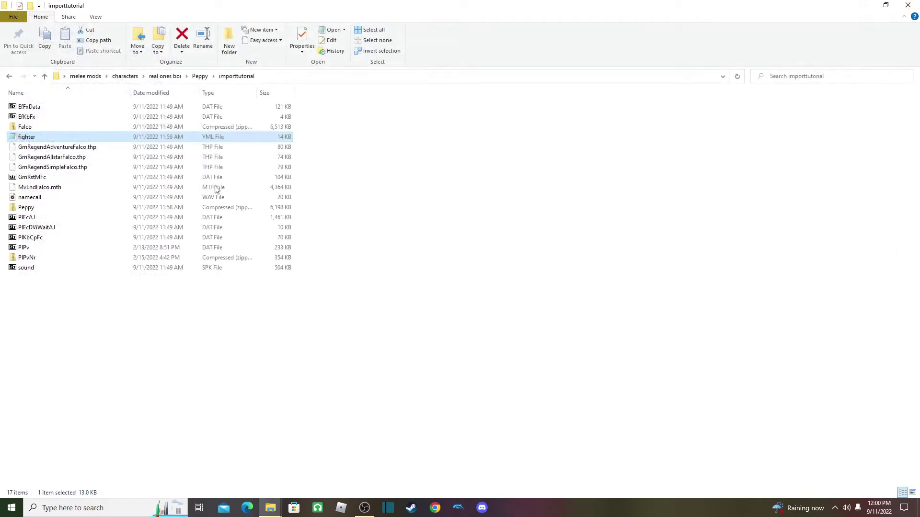
Copy the fighter file into the Peppy zip and check the archive's contents
drag(24, 138, 32, 212)
double_click(30, 208)
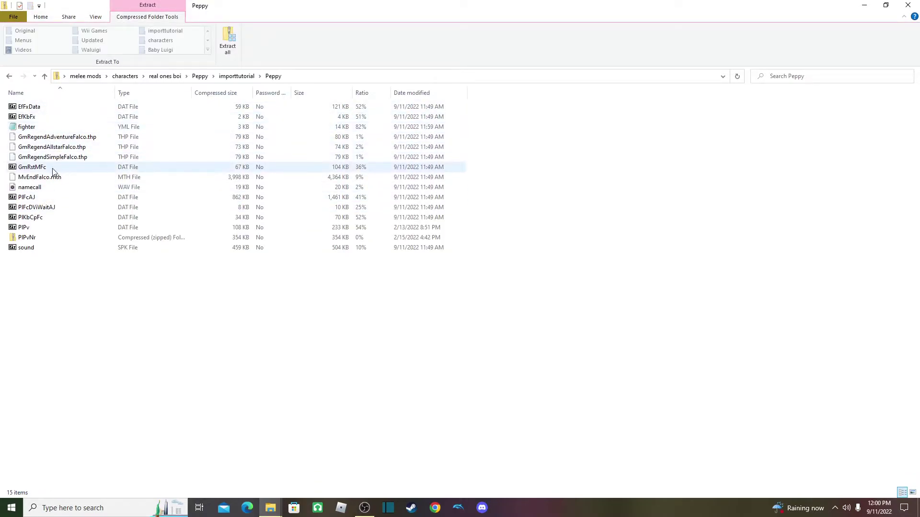
click(236, 81)
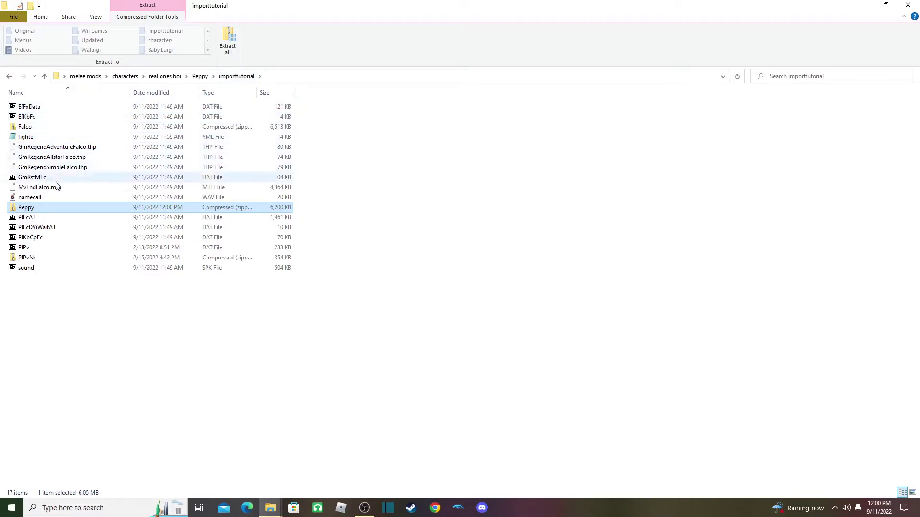
double_click(25, 208)
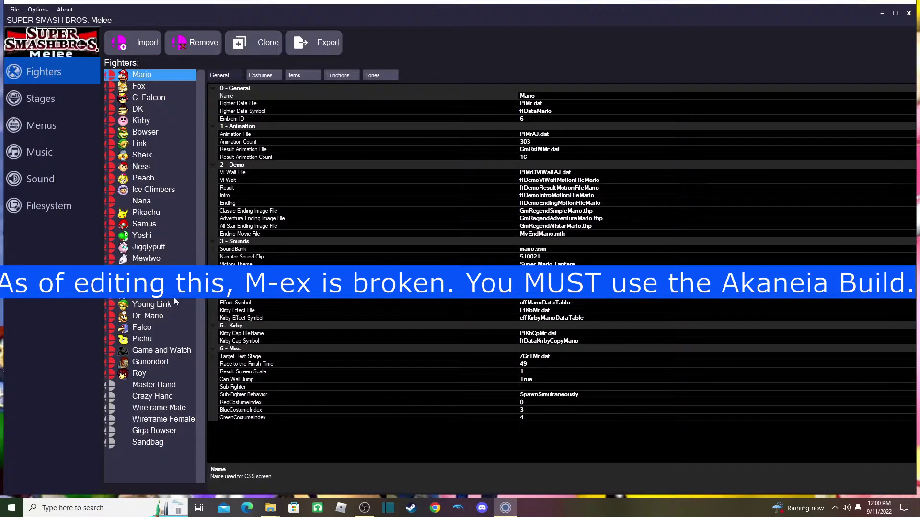
Import the Peppy zip as a new fighter, reusing the existing falco soundbank
click(22, 98)
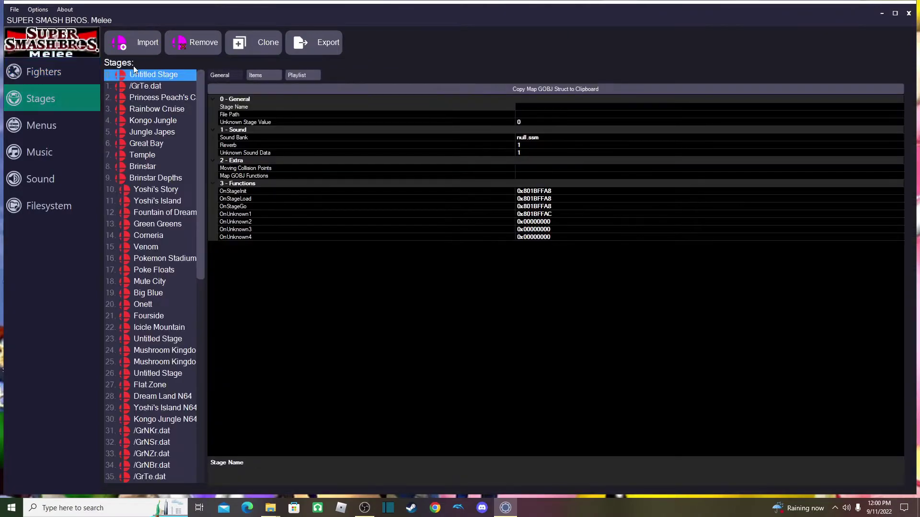
click(51, 115)
click(168, 39)
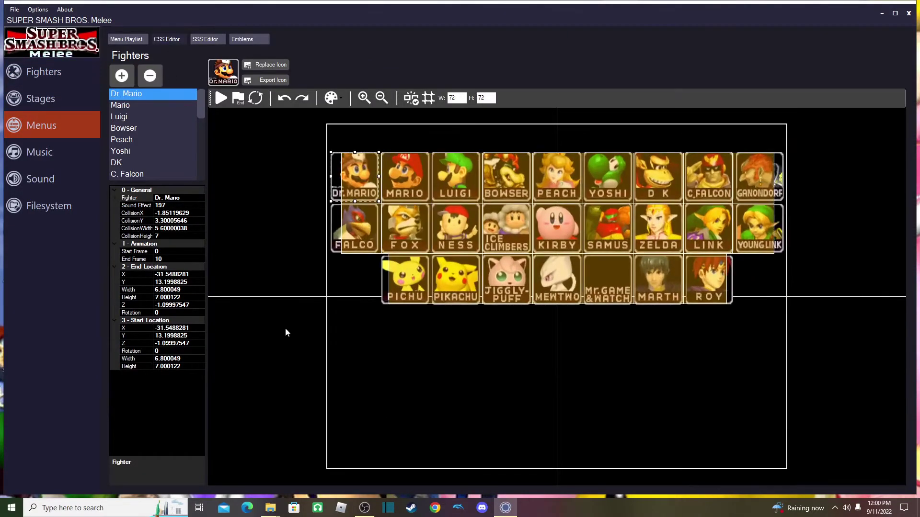
click(94, 70)
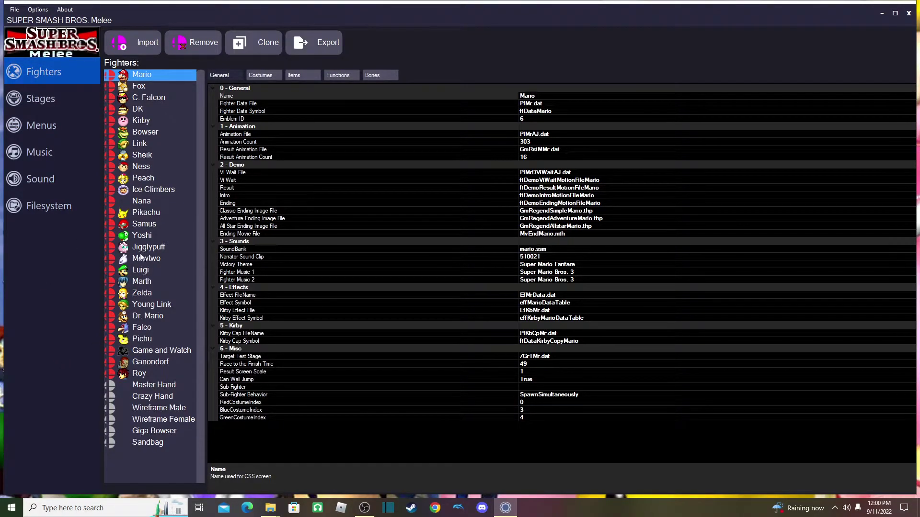
click(136, 43)
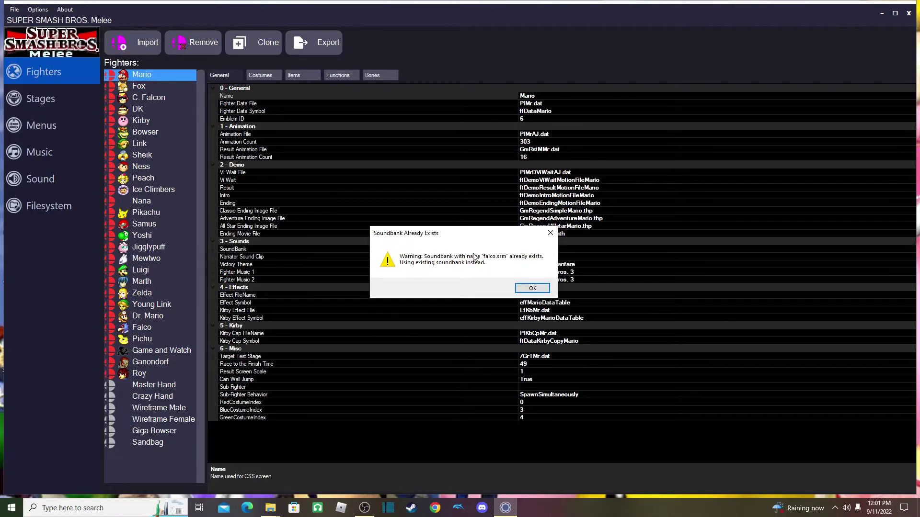
click(532, 288)
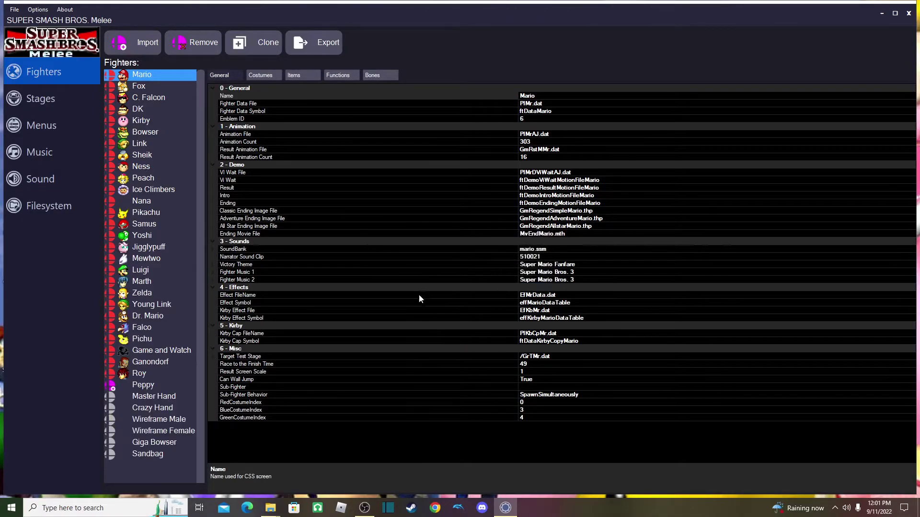
Inspect Peppy's inherited Falco costume entries, including PlFcRe.dat and PlFcNr.dat
click(262, 75)
click(263, 202)
click(261, 185)
click(264, 171)
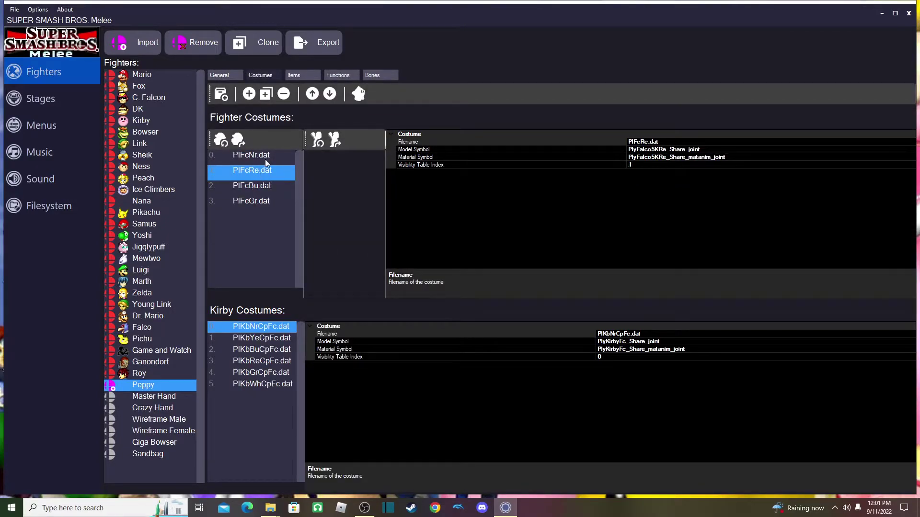
click(266, 162)
click(261, 186)
click(258, 202)
click(258, 172)
click(261, 156)
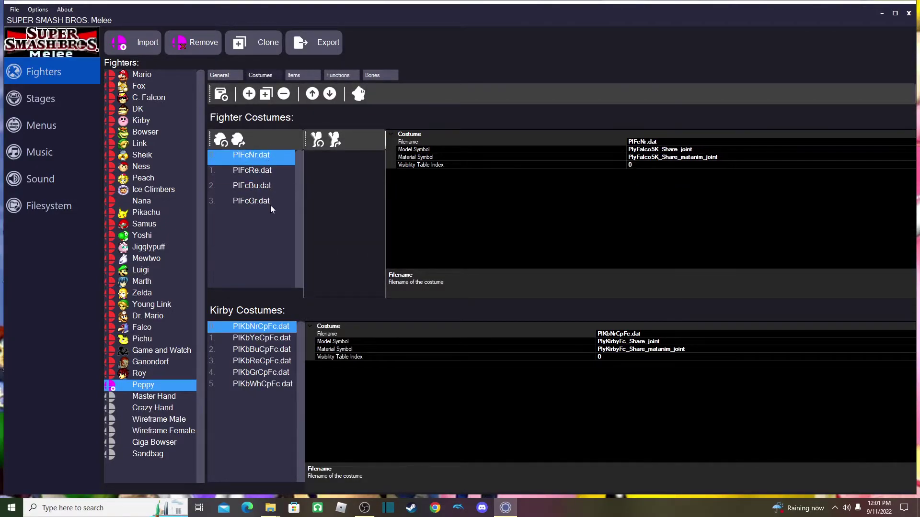
Delete the PlFcGr, PlFcBu, PlFcRe and PlFcNr costumes along with their files
click(270, 206)
click(284, 94)
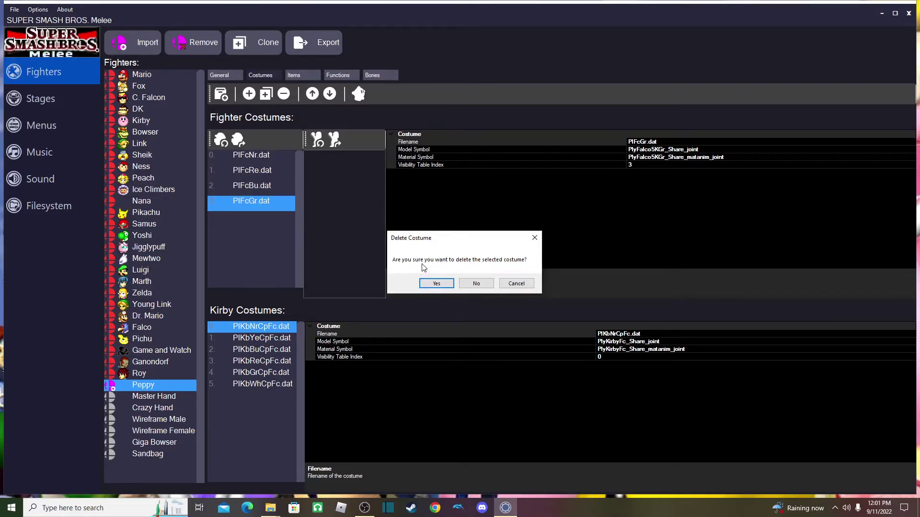
click(437, 283)
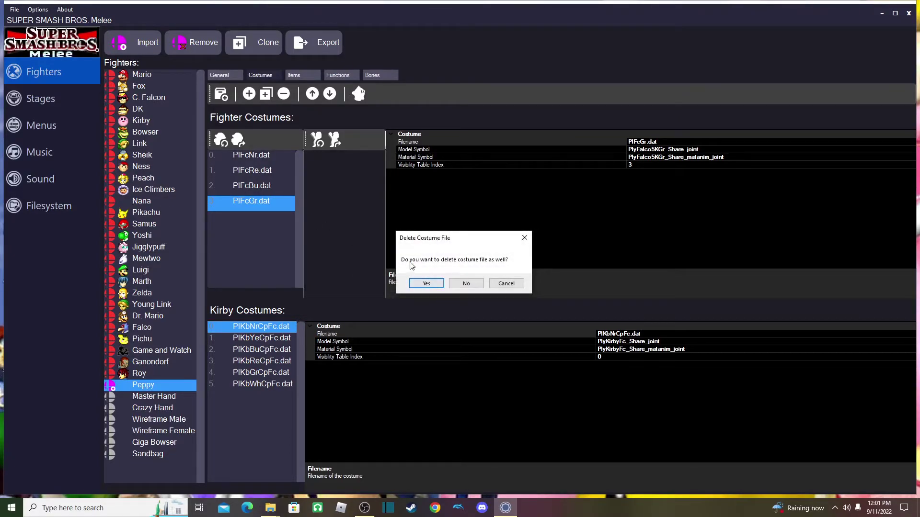
click(421, 283)
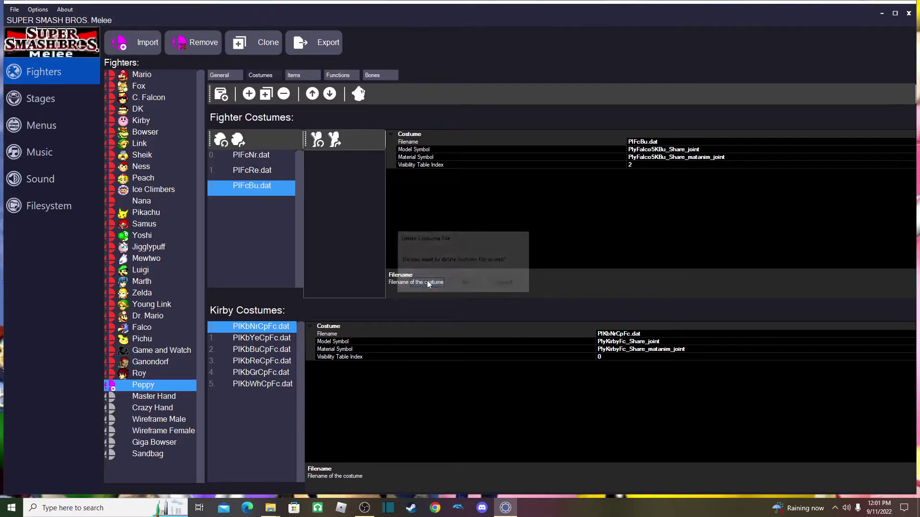
click(284, 94)
click(437, 284)
click(421, 283)
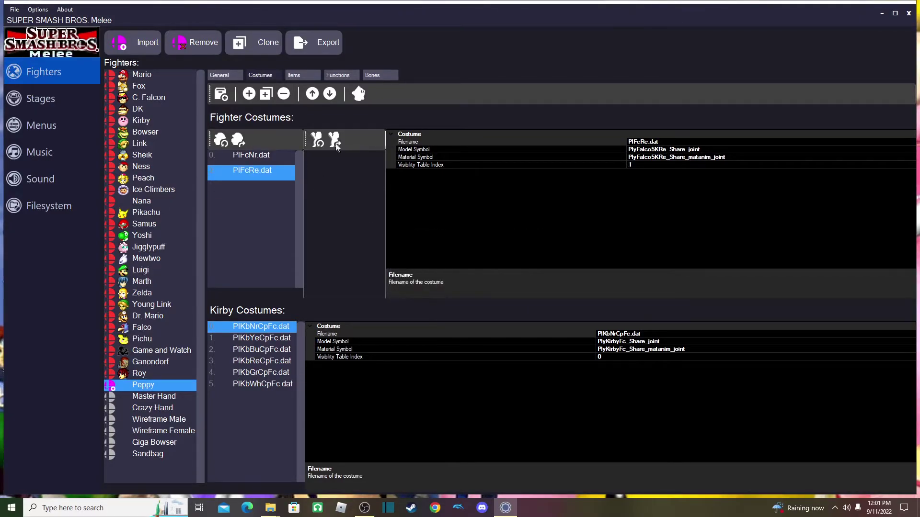
click(283, 94)
click(436, 283)
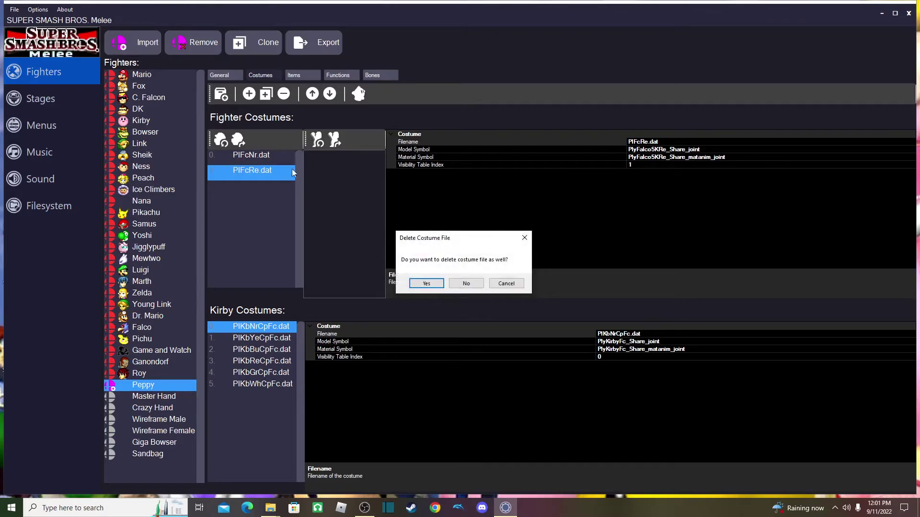
click(431, 286)
click(283, 94)
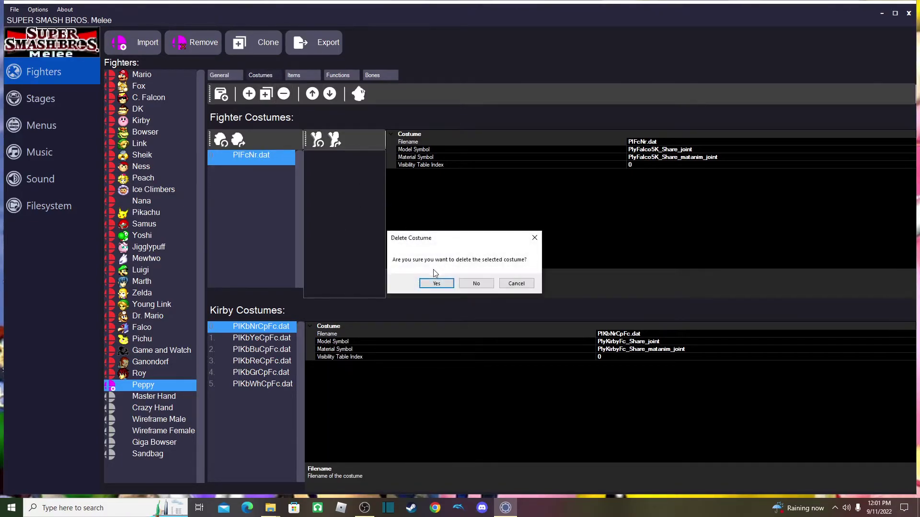
click(433, 283)
click(432, 286)
Select Peppy in the fighter list and show its General properties
click(143, 373)
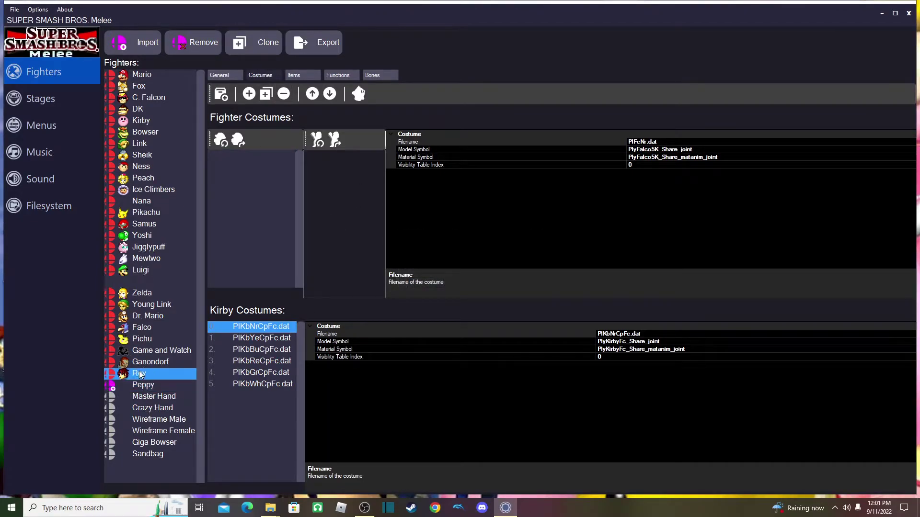
click(143, 385)
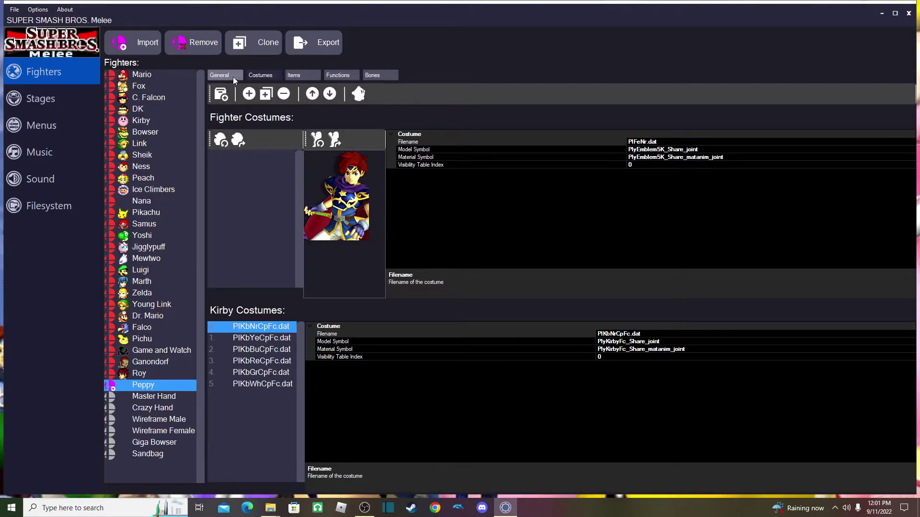
click(233, 77)
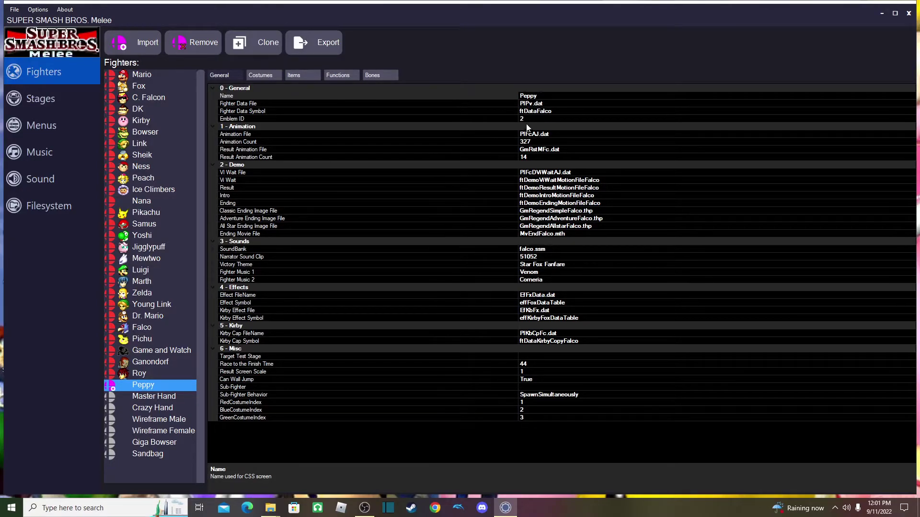
Import Peppy costumes PlPvNr.dat through PlPvBk.dat and replace PlPvNr.dat's stock icon
click(250, 77)
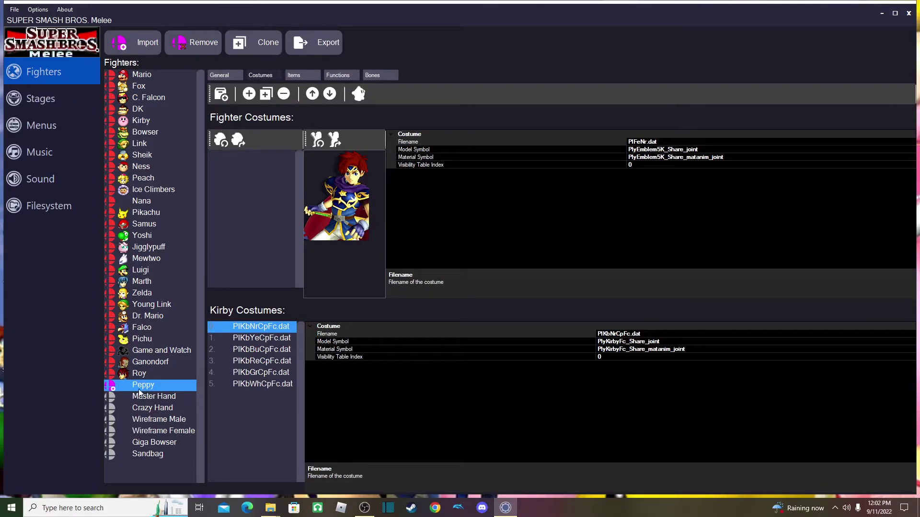
click(219, 99)
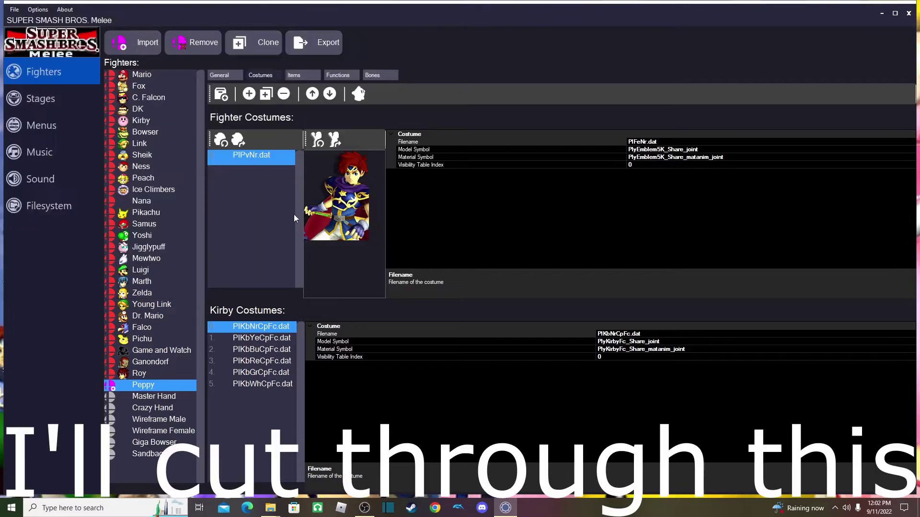
click(257, 171)
click(258, 186)
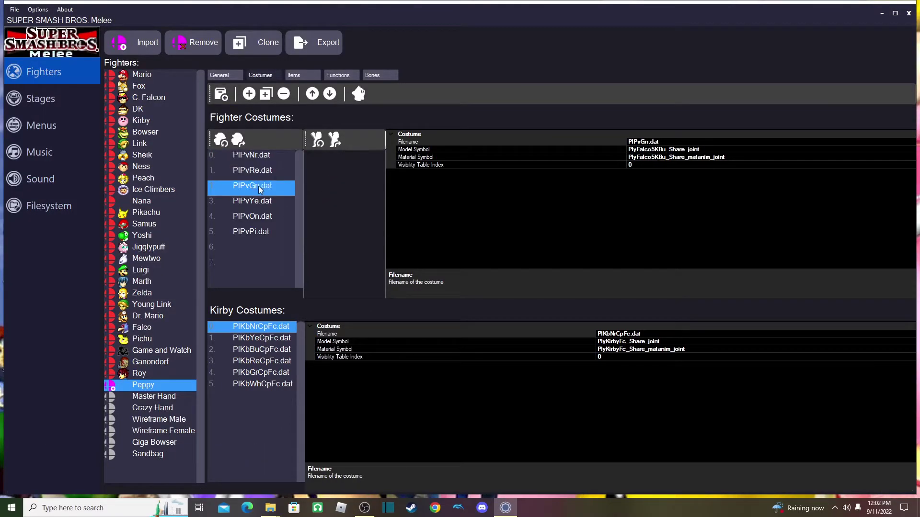
click(258, 168)
click(253, 159)
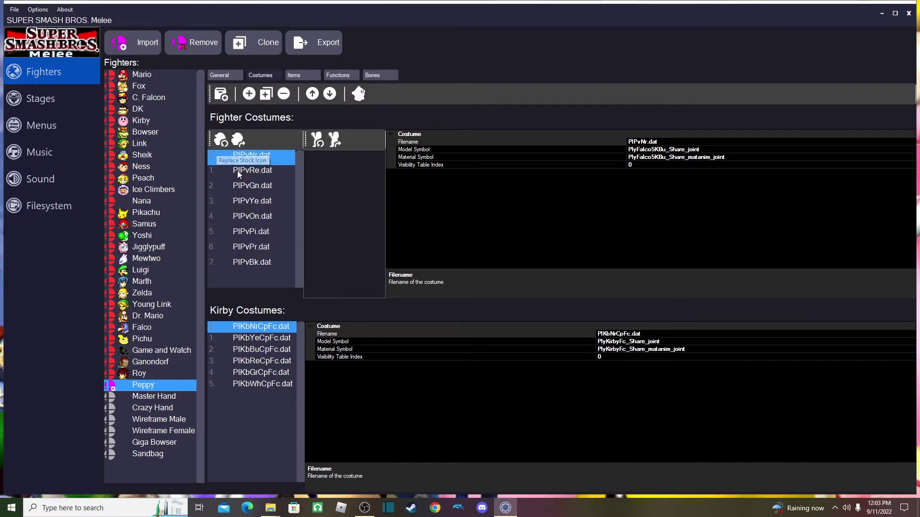
click(221, 140)
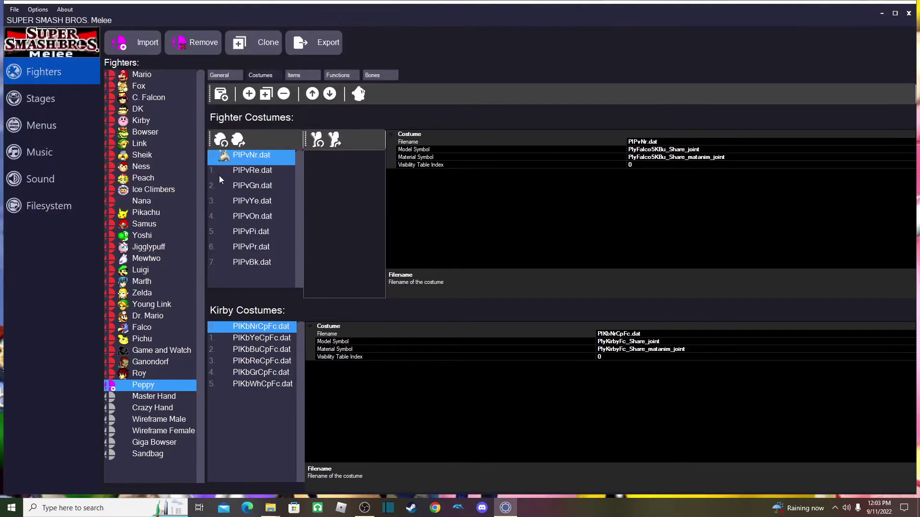
Compare with Roy's costumes and replace the default PlPvNr.dat costume's select screen portrait
click(130, 374)
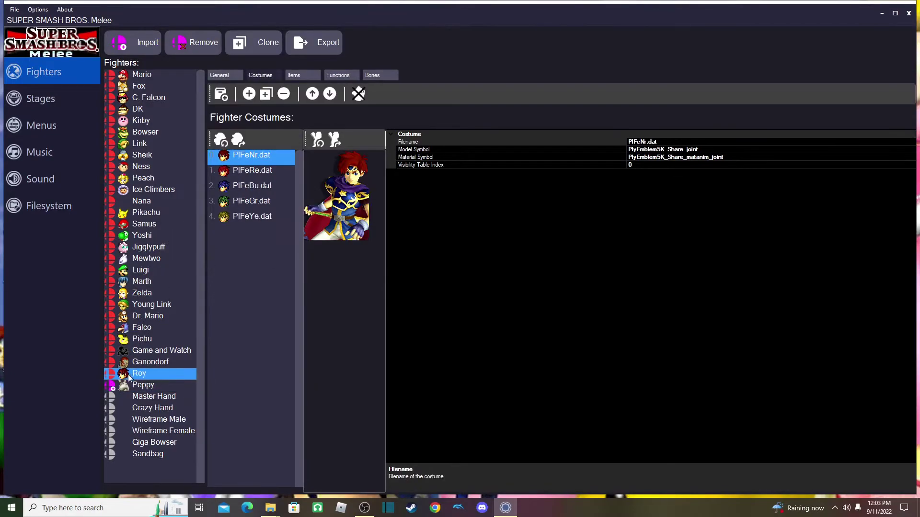
click(132, 387)
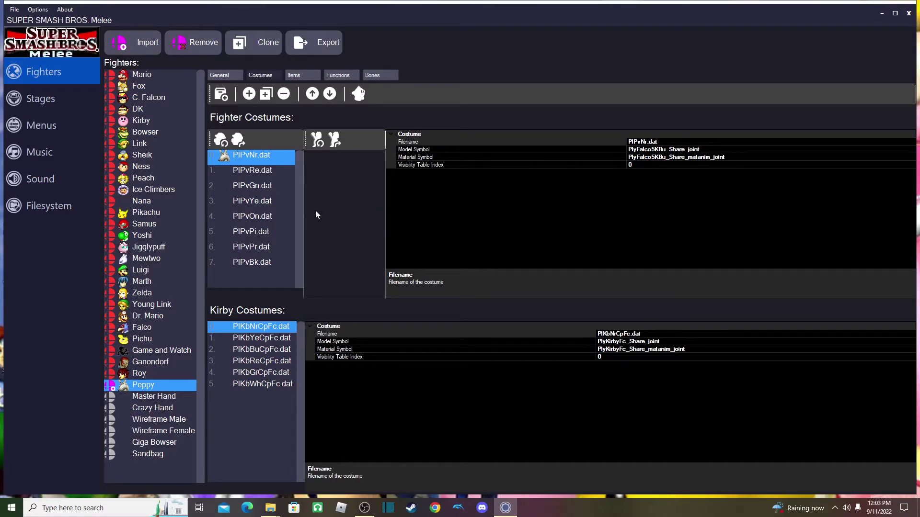
click(137, 375)
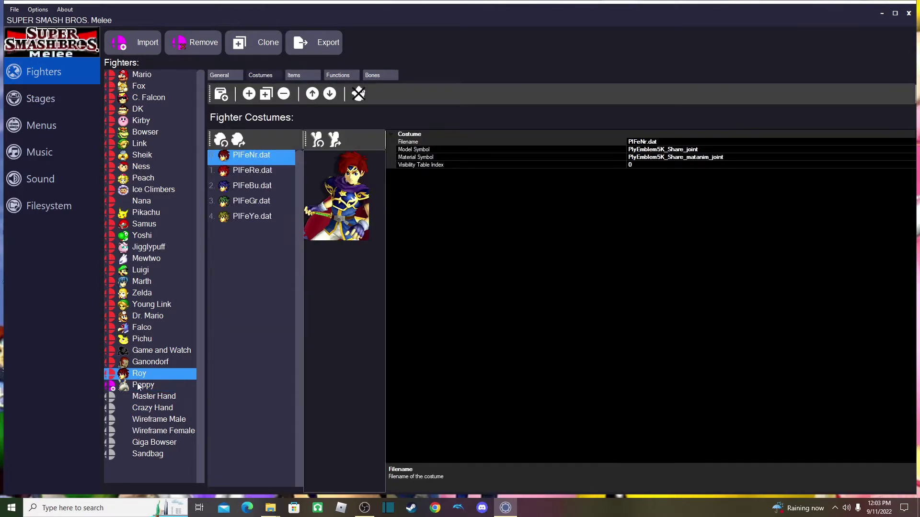
click(140, 386)
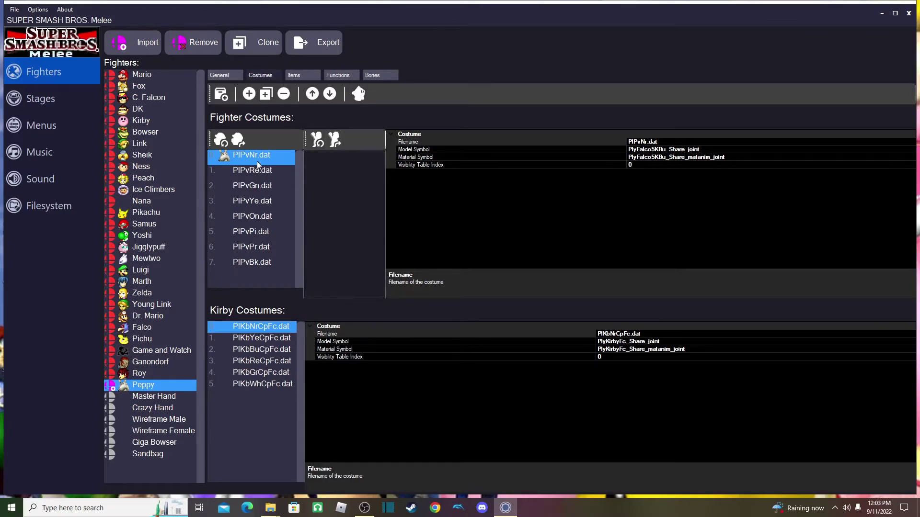
click(244, 169)
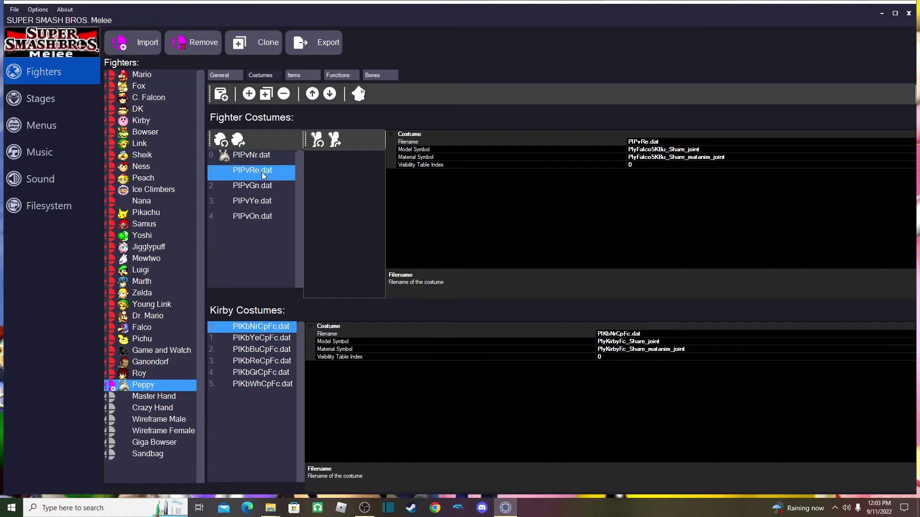
click(254, 156)
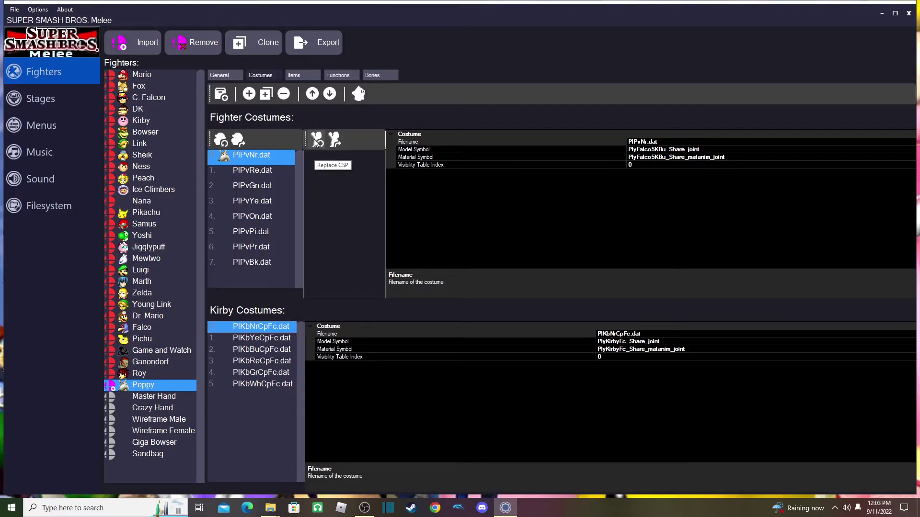
click(315, 142)
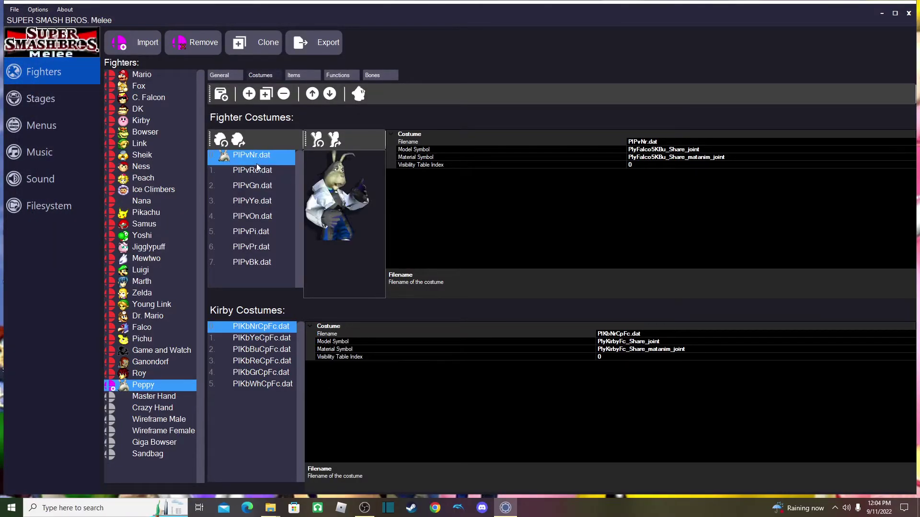
Give Peppy's costumes a Peppy stock icon after checking the new default portrait
click(243, 168)
click(245, 158)
click(249, 171)
click(251, 186)
click(254, 174)
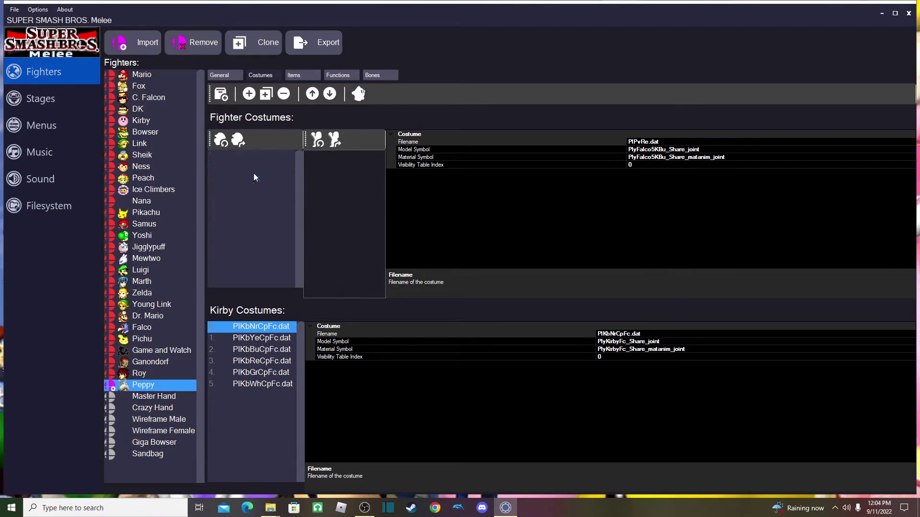
click(254, 186)
click(254, 172)
click(255, 187)
click(254, 172)
click(255, 186)
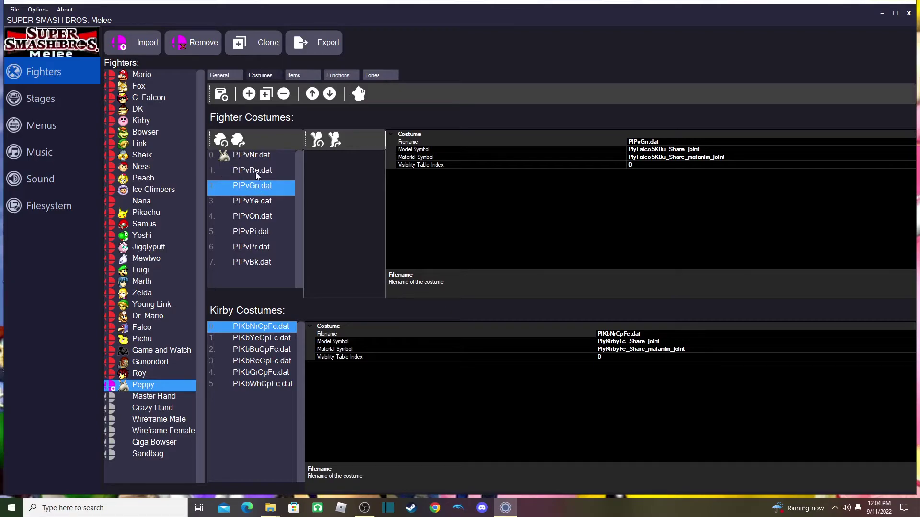
click(255, 171)
click(231, 156)
click(232, 171)
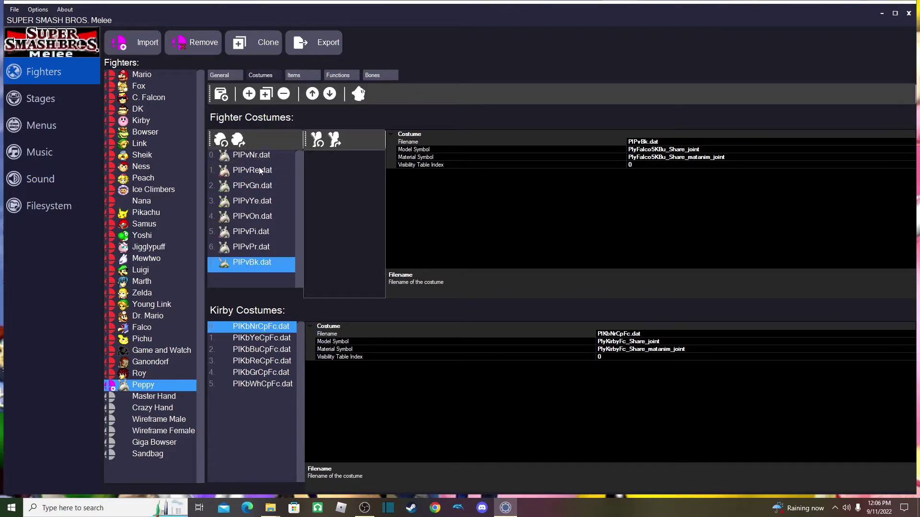
Check the PlPvRe, PlPvBk, PlPvPr and yellow costumes' icons and portraits, then open the CSS Editor
click(259, 171)
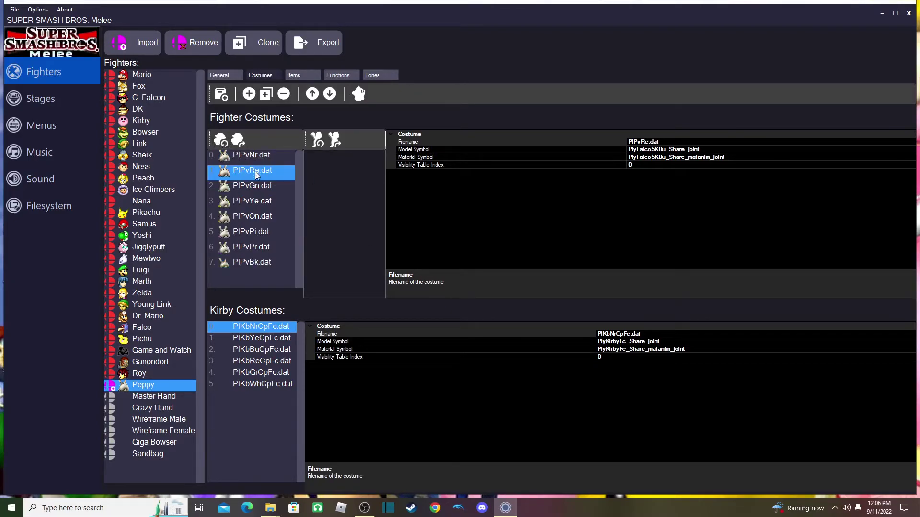
click(219, 265)
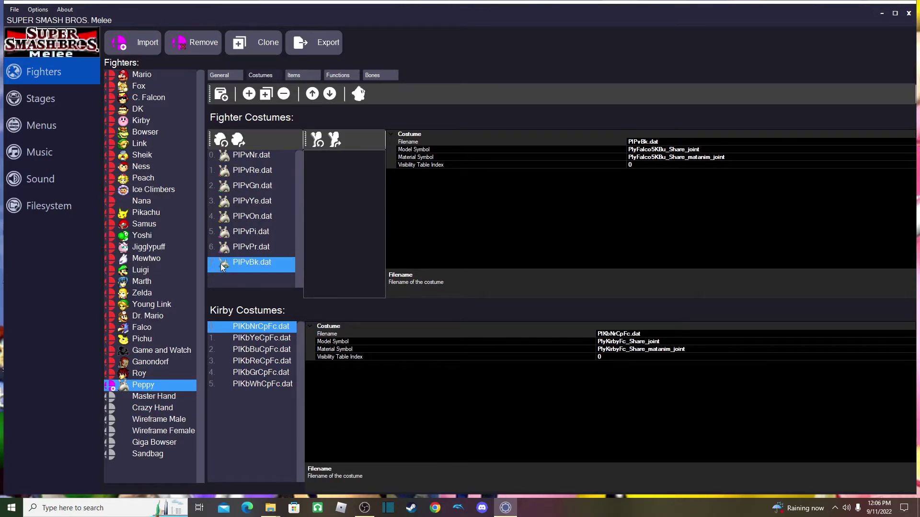
click(237, 246)
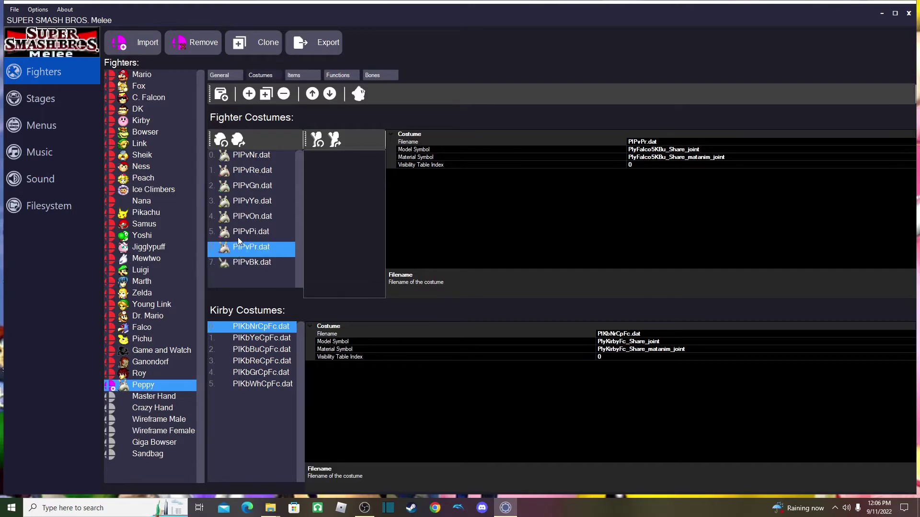
click(242, 263)
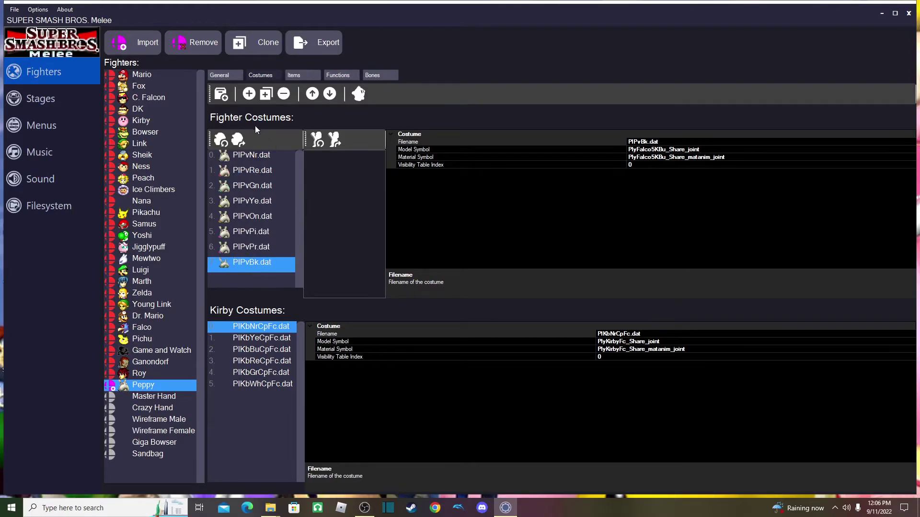
click(242, 155)
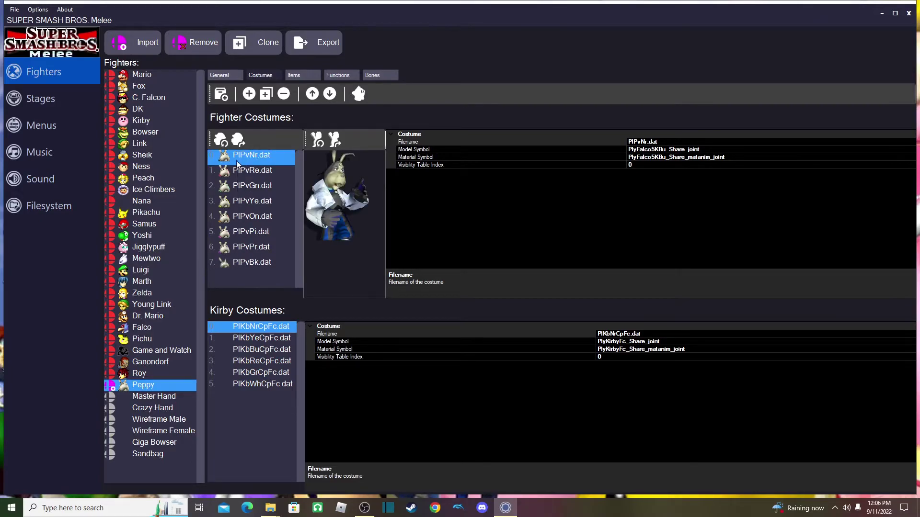
click(236, 172)
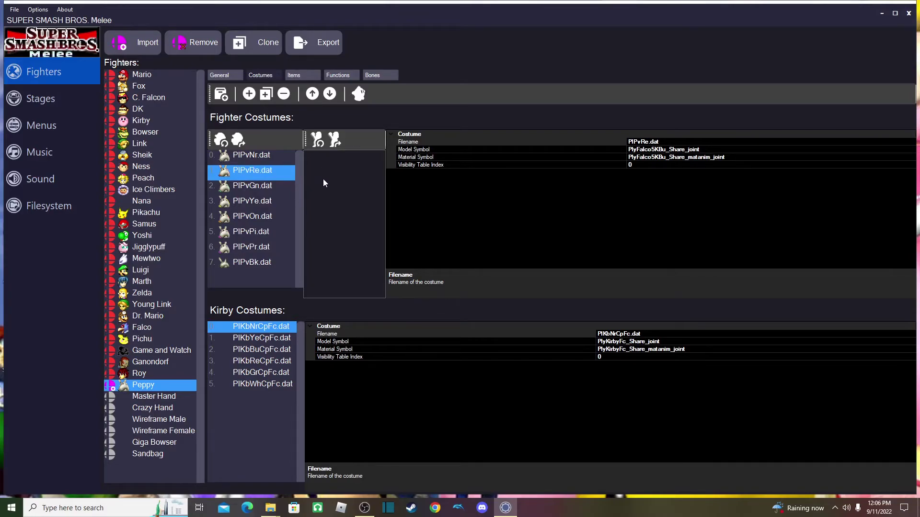
click(257, 203)
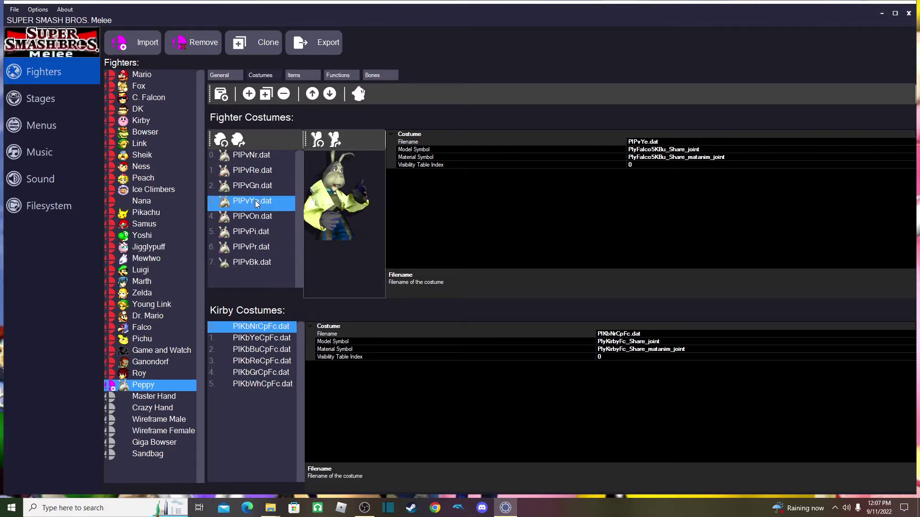
click(253, 173)
click(252, 157)
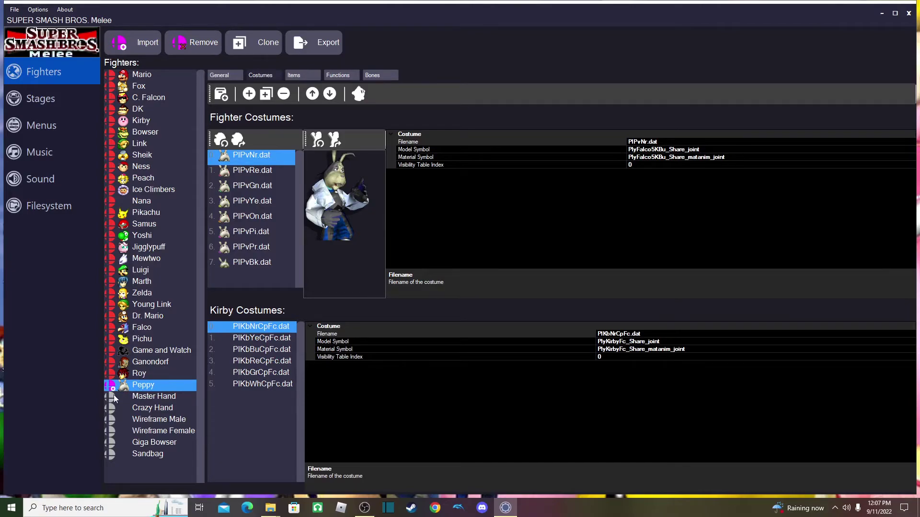
click(56, 134)
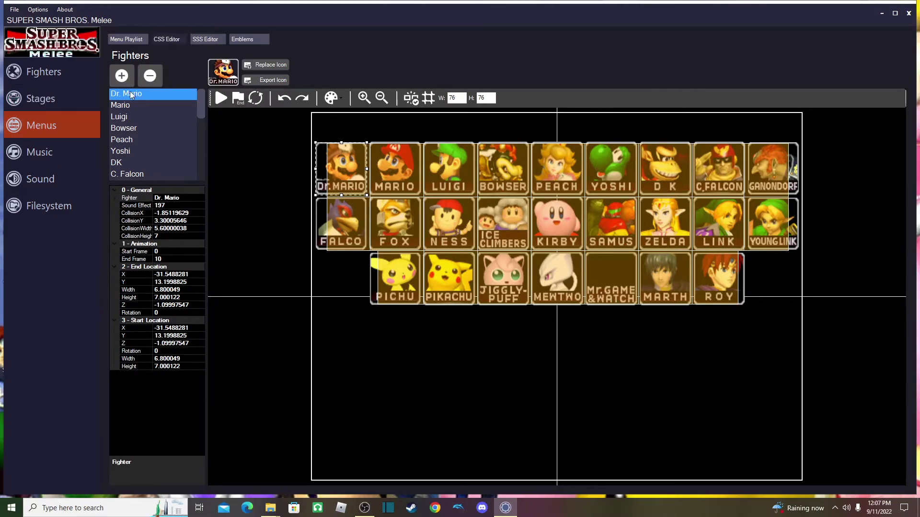
Add a new fighter icon and place it in the third row's first slot
click(120, 79)
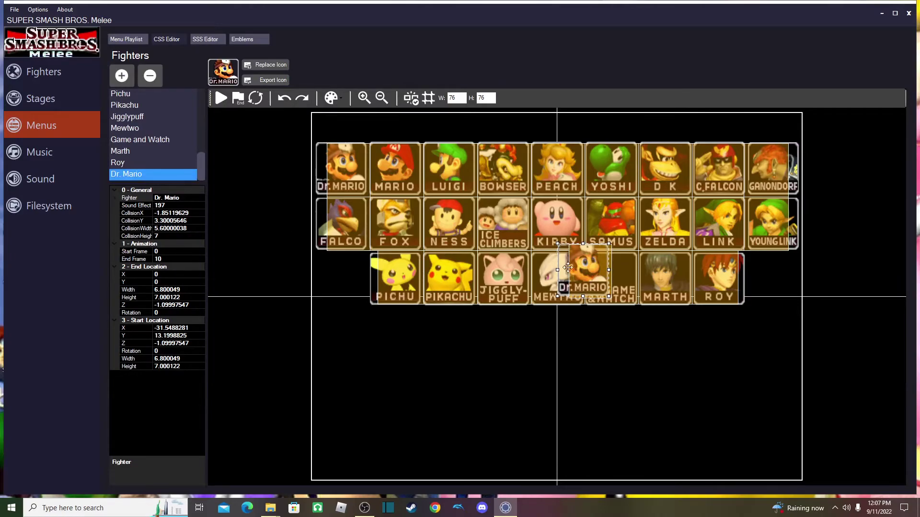
drag(587, 268, 340, 277)
click(397, 278)
click(429, 263)
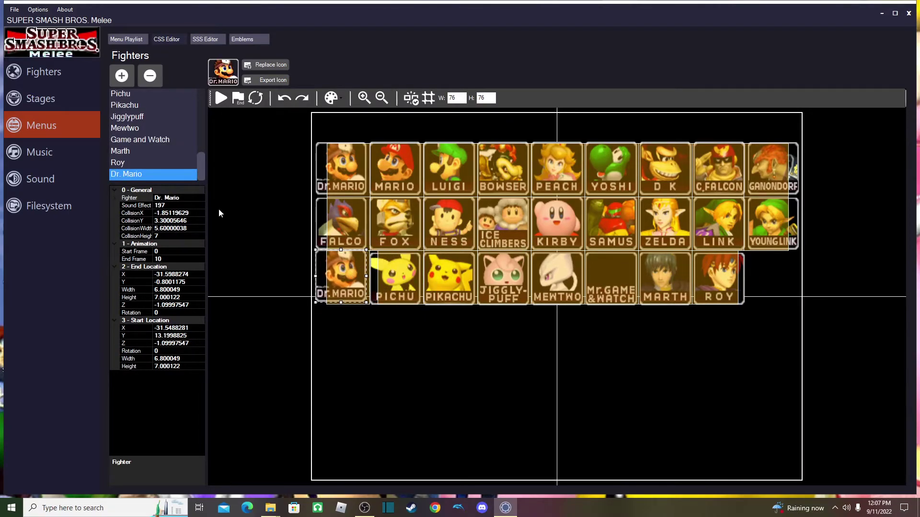
click(182, 198)
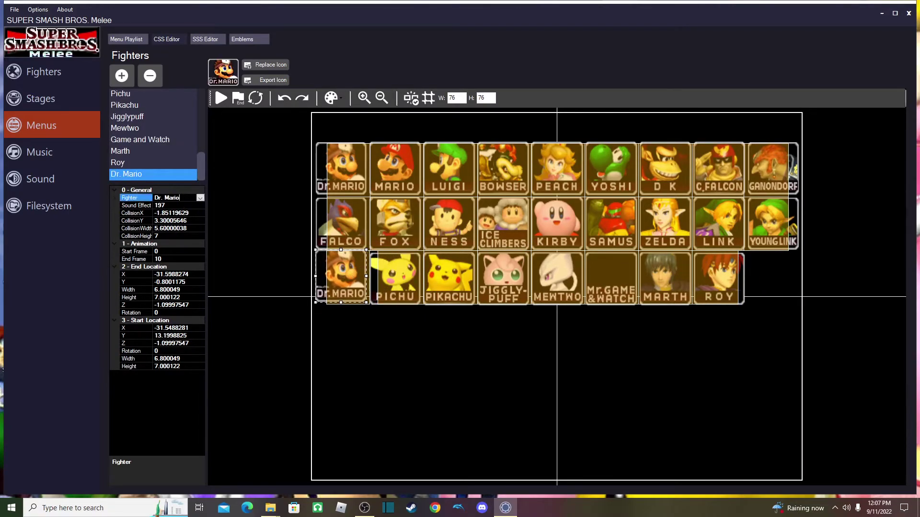
Assign the new icon to Peppy and load the Peppy icon image
click(200, 198)
scroll(171, 263, down, 4)
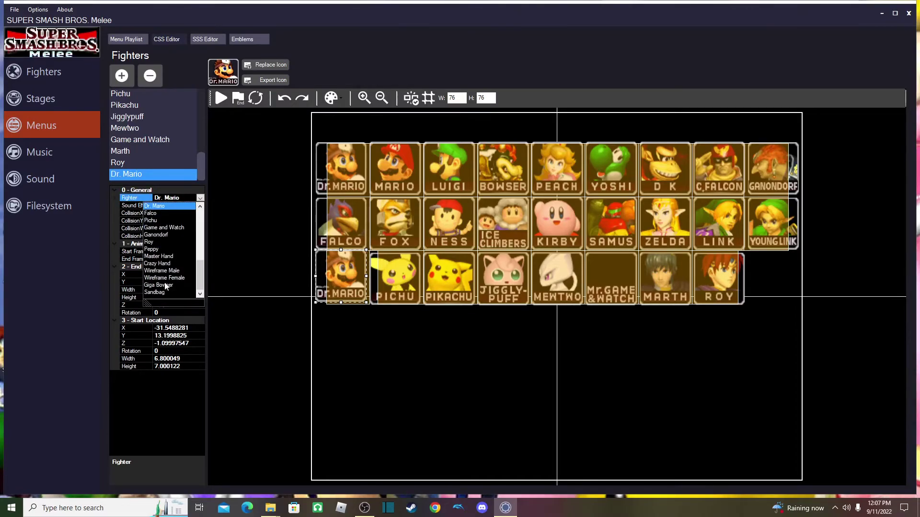
click(161, 249)
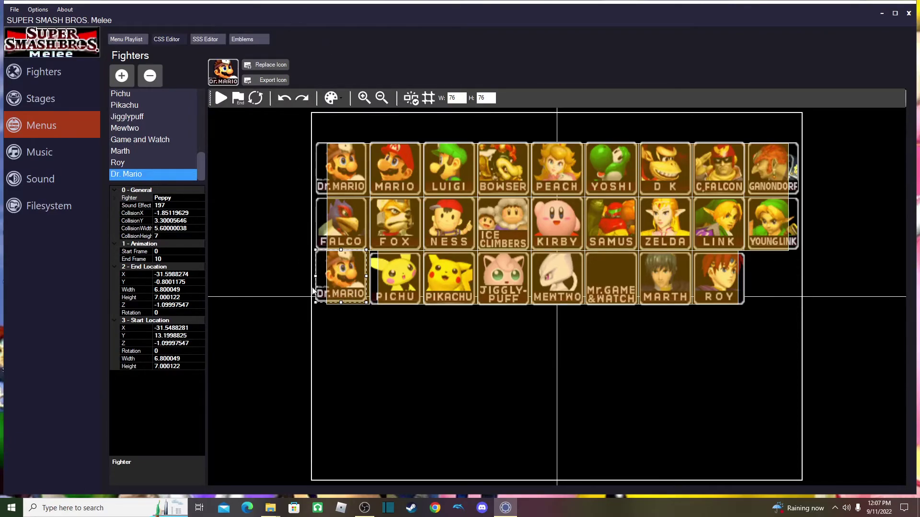
click(269, 64)
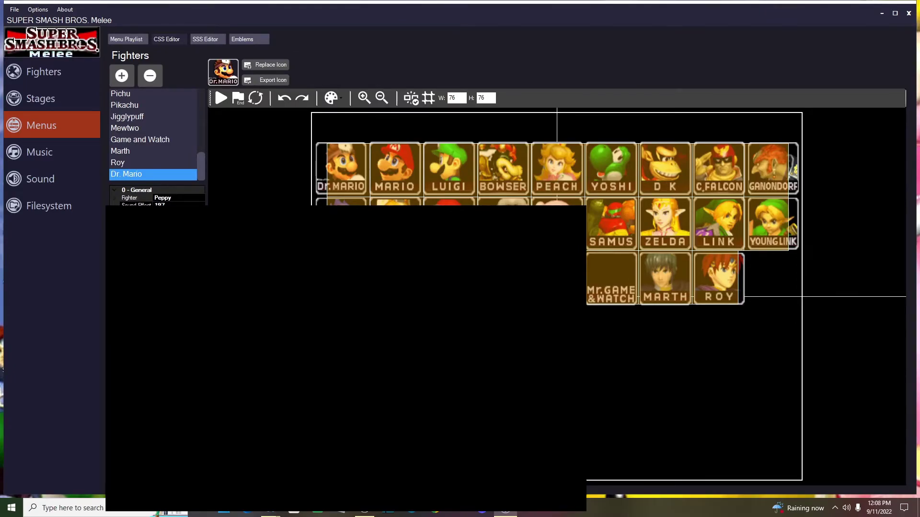
double_click(357, 342)
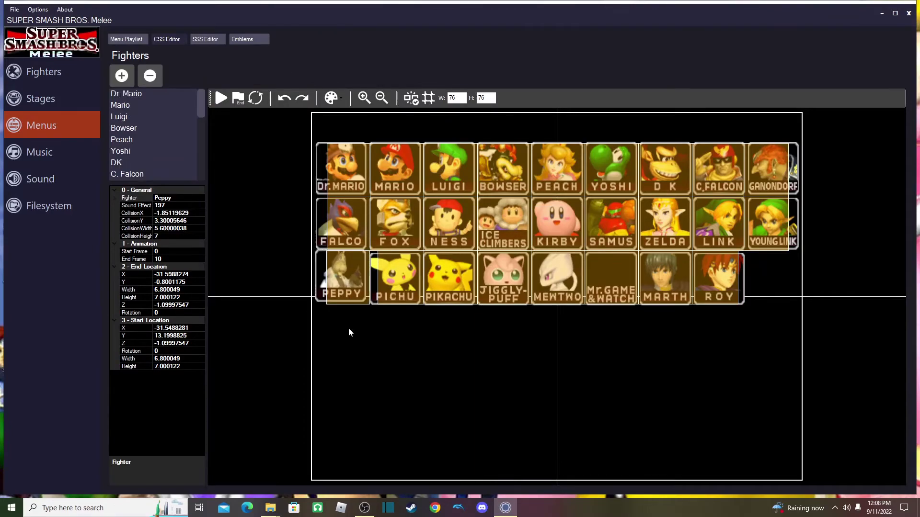
Preview the intro animation and nudge Peppy's icon end location to X -31.5988274, Y -0.8001175
click(302, 278)
click(338, 269)
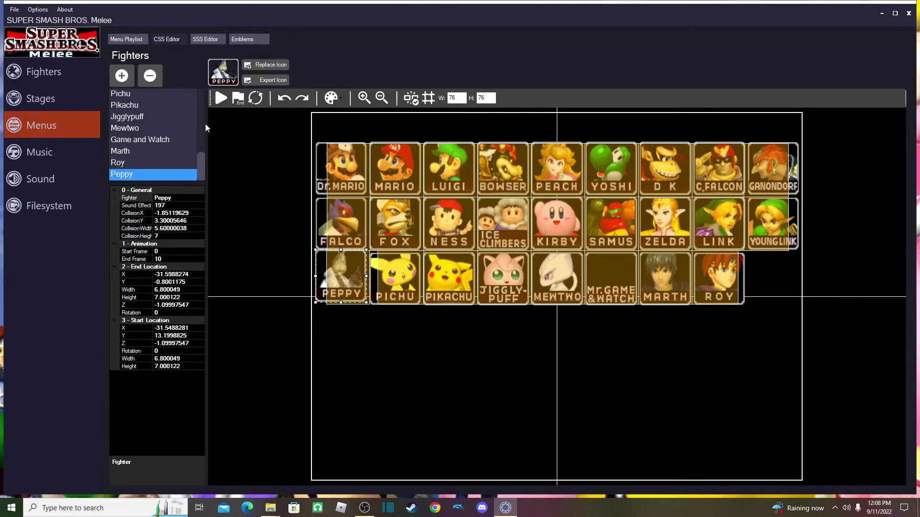
click(220, 98)
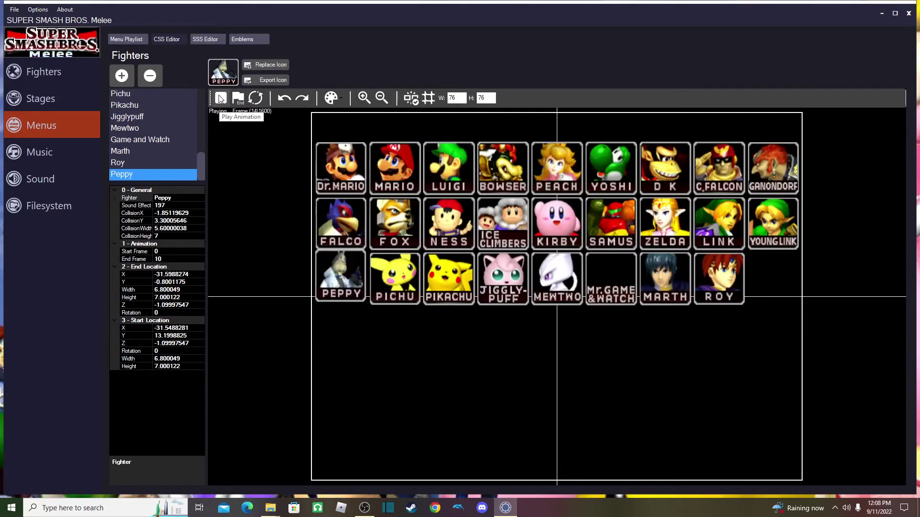
click(220, 98)
click(220, 98)
mouse_move(349, 280)
mouse_down()
mouse_move(361, 286)
mouse_move(348, 280)
mouse_up()
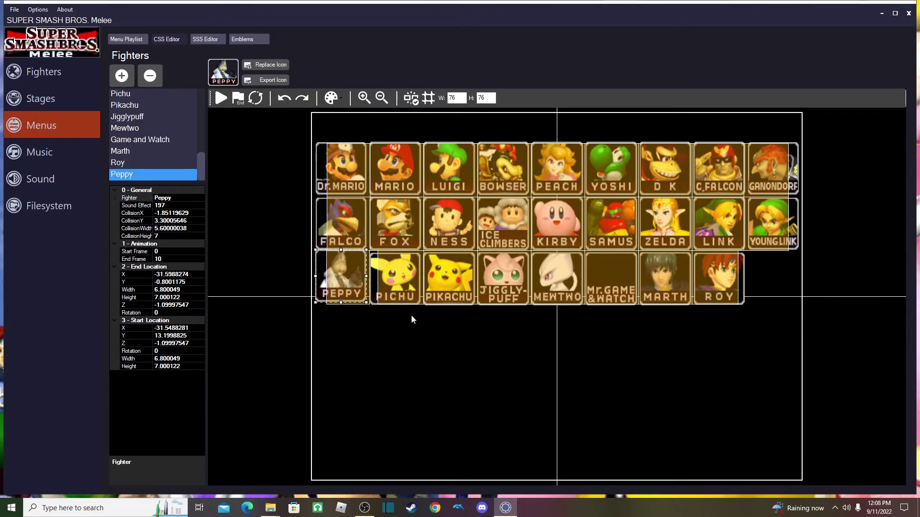
click(410, 344)
scroll(409, 344, up, 1)
click(310, 268)
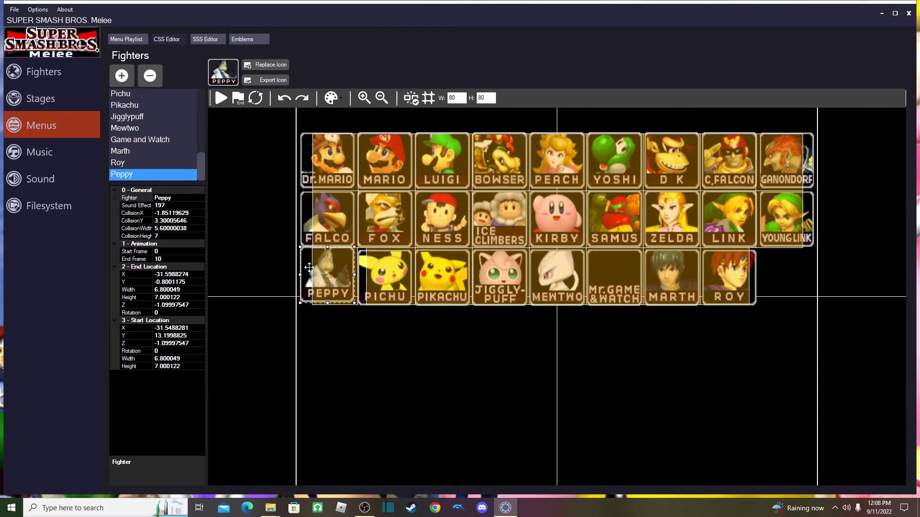
Switch to start positions and drag Peppy's start tile down to its third-row slot
click(243, 105)
drag(341, 158, 341, 276)
scroll(367, 329, up, 3)
scroll(368, 320, up, 1)
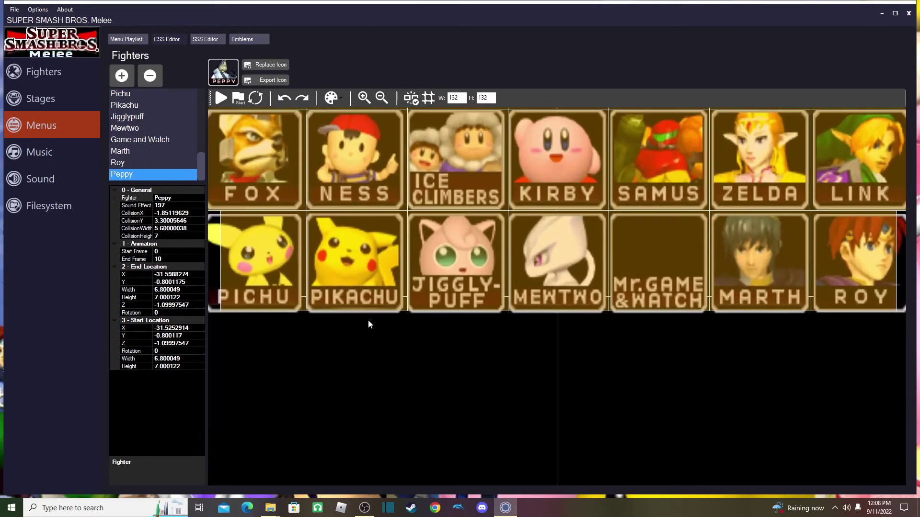
drag(355, 352, 616, 392)
scroll(709, 404, up, 2)
scroll(763, 397, down, 1)
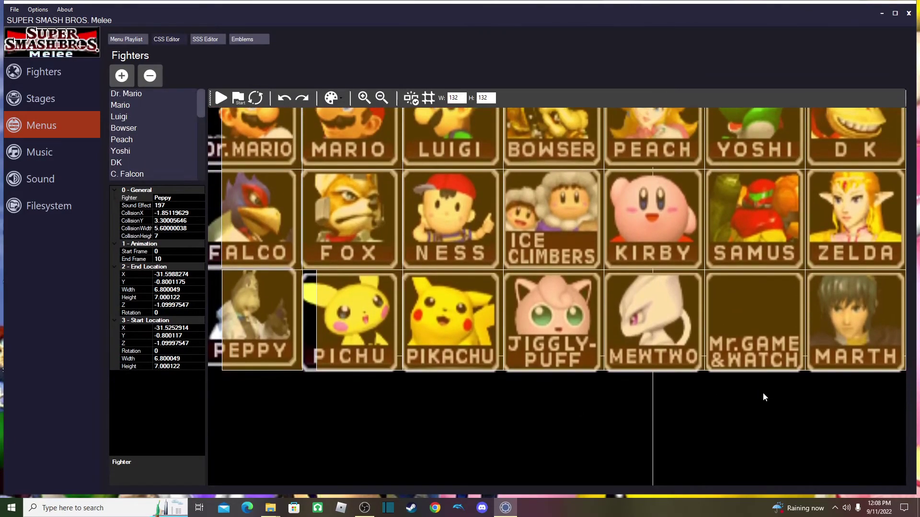
scroll(325, 400, down, 2)
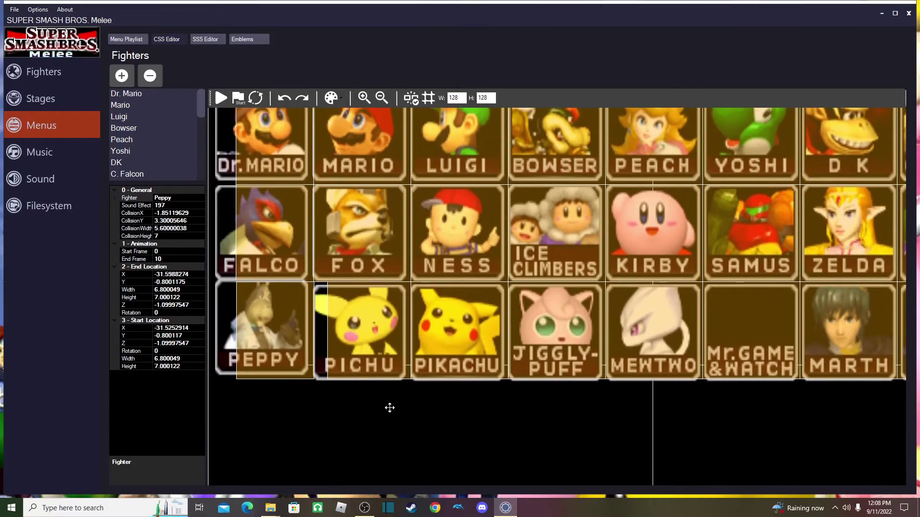
Fine-tune Peppy's start position to X -31.60809, Y -0.8001175
click(245, 343)
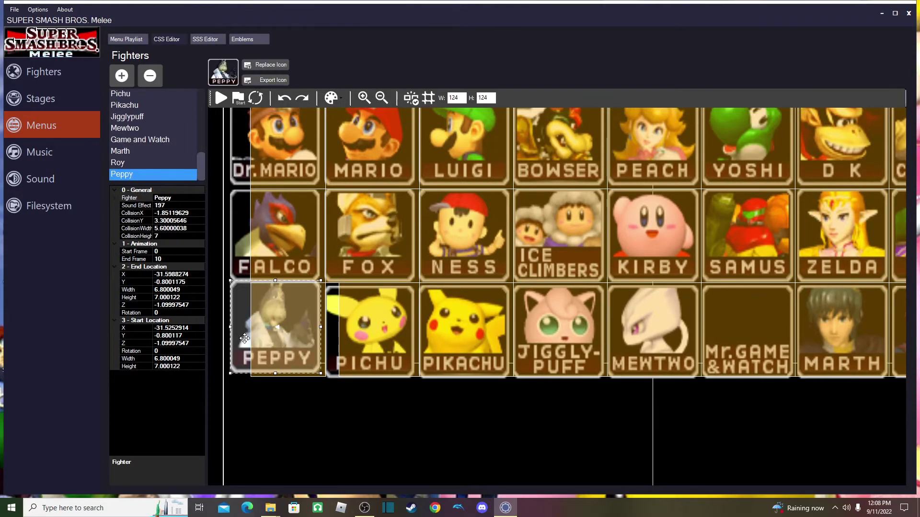
scroll(244, 339, down, 1)
mouse_move(296, 333)
mouse_down()
mouse_move(261, 357)
mouse_move(300, 333)
mouse_move(298, 349)
mouse_move(300, 333)
mouse_up()
click(300, 352)
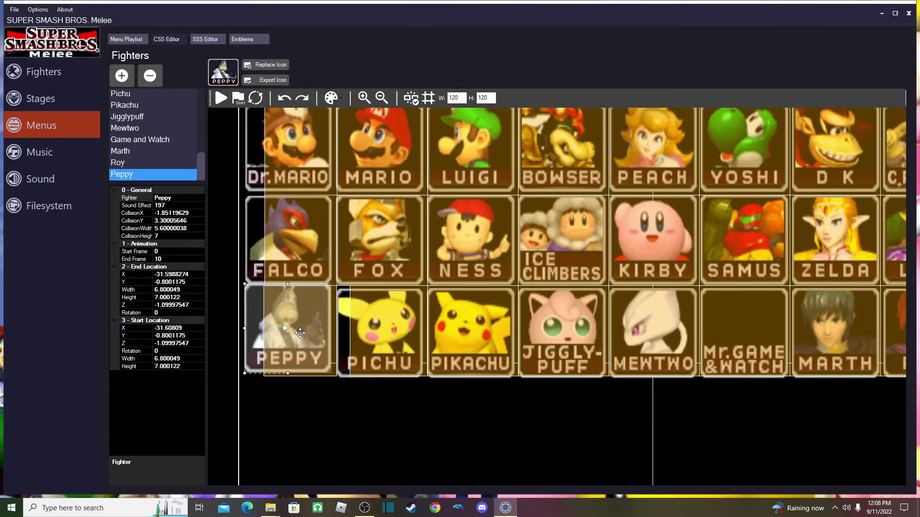
click(329, 386)
click(310, 338)
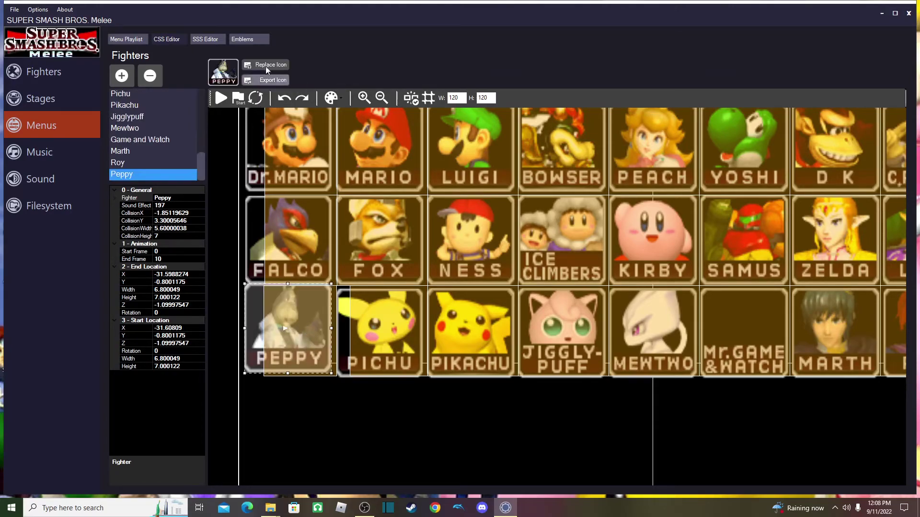
Preview the intro animation twice to confirm Peppy flies in with the grid
click(221, 98)
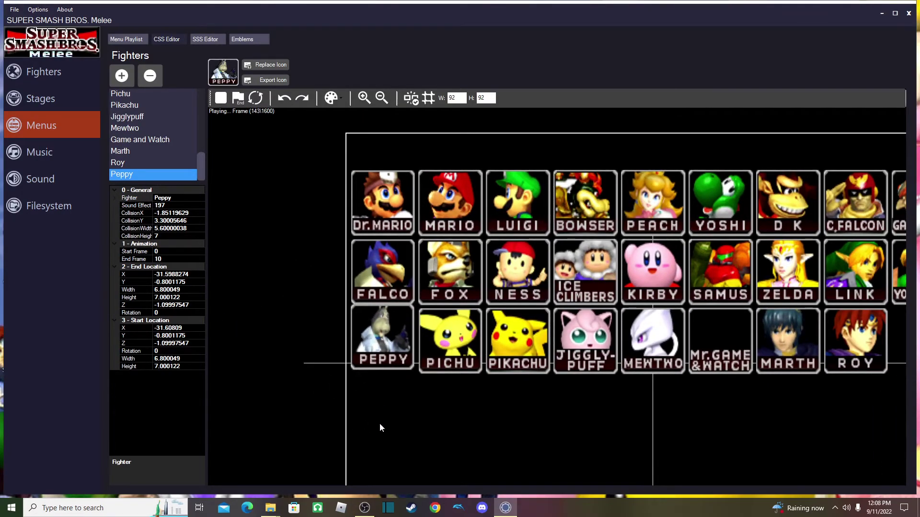
click(221, 98)
click(221, 98)
click(221, 99)
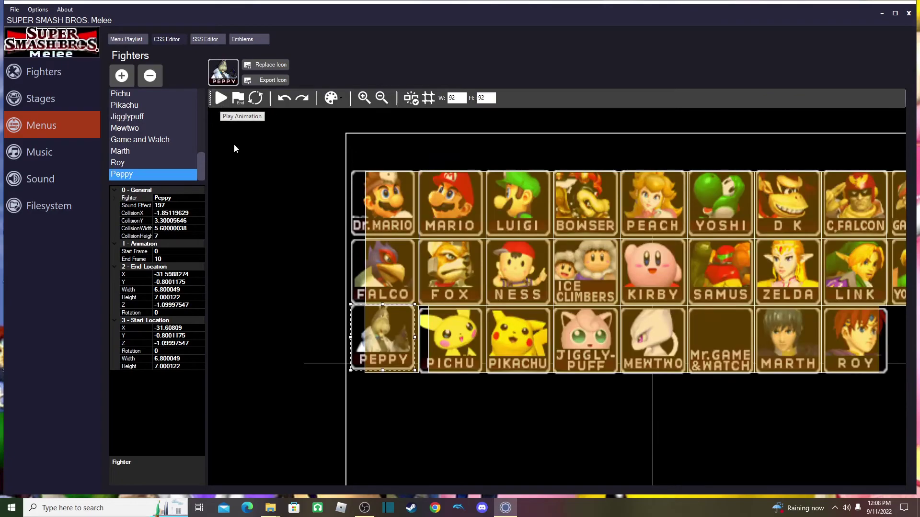
Compare the Falco and Peppy tiles by selecting each in turn
click(363, 291)
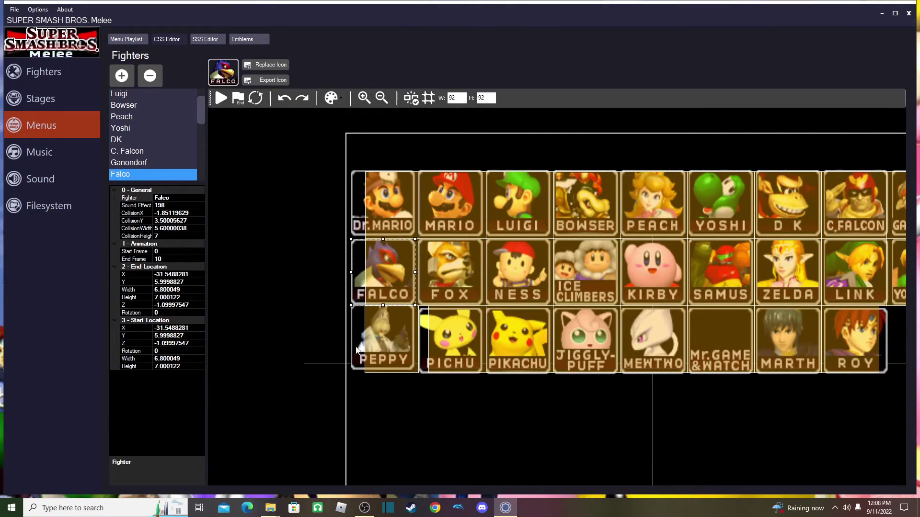
click(356, 348)
click(362, 296)
click(364, 330)
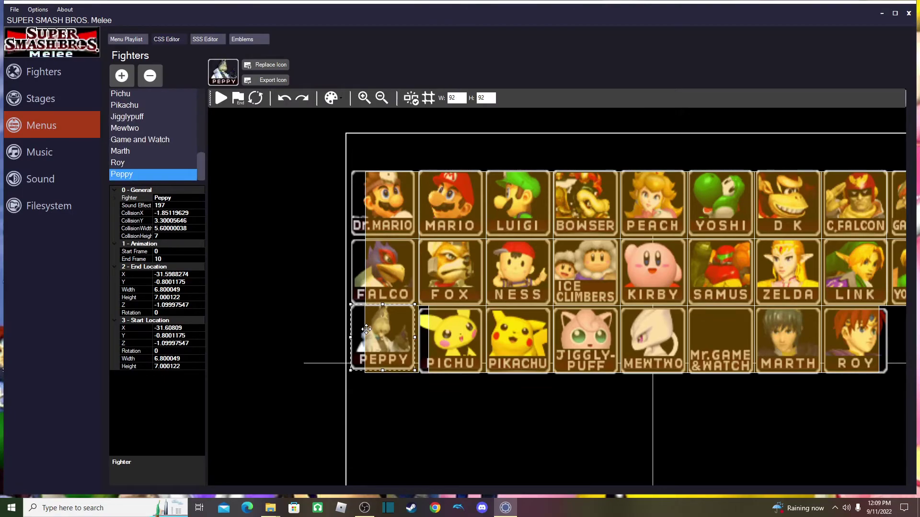
click(21, 11)
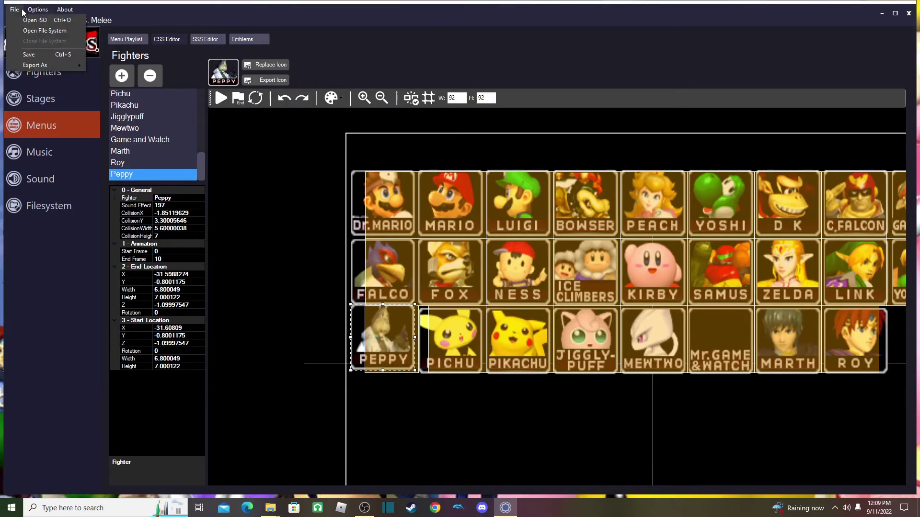
Export the edited Melee game with File > Export As and confirm the save
click(65, 10)
click(14, 9)
mouse_move(43, 64)
click(89, 65)
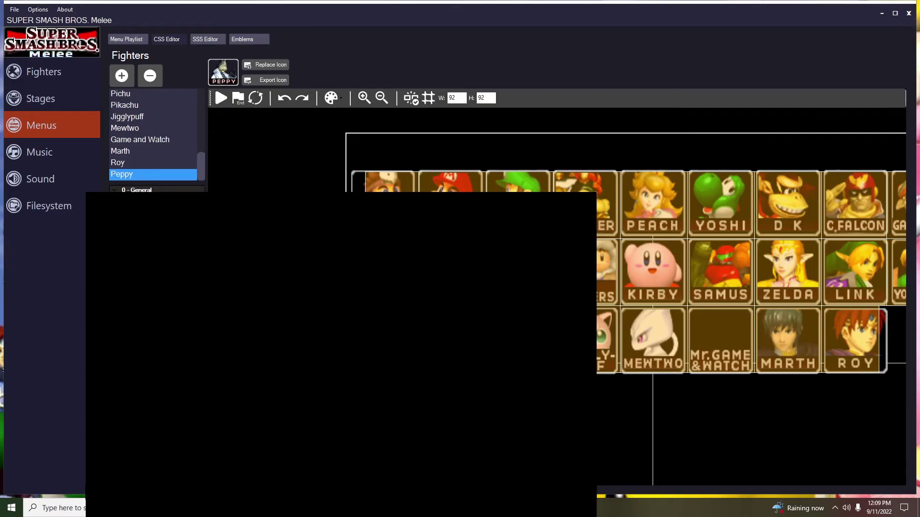
key(Return)
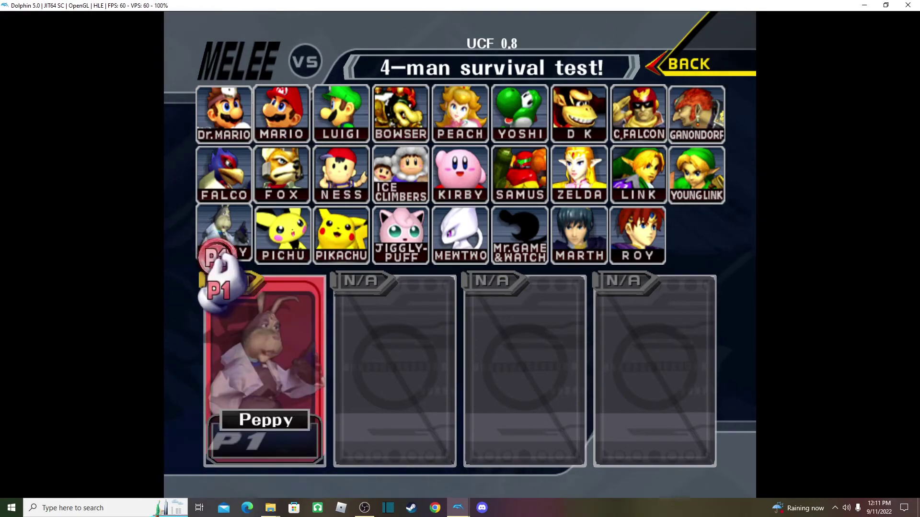
Start a Peppy versus CPU Falco match on Final Destination
key(x)
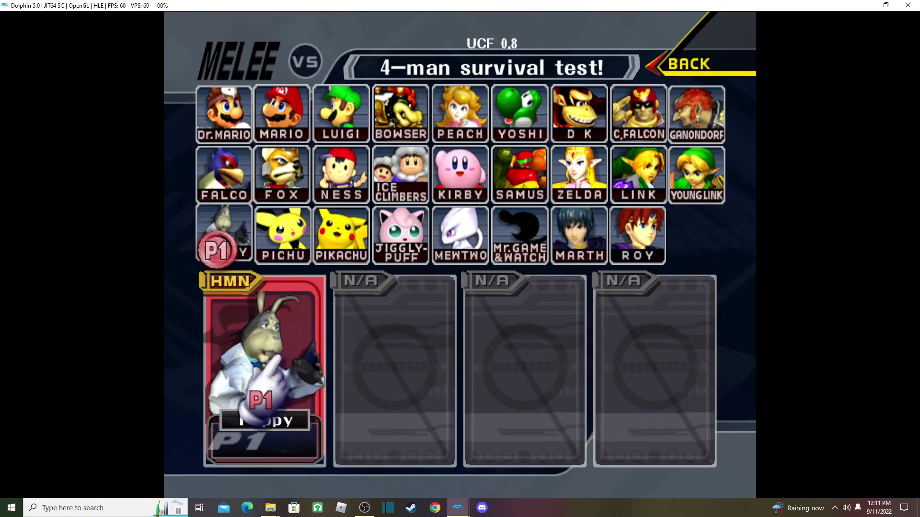
key(x)
key(x)
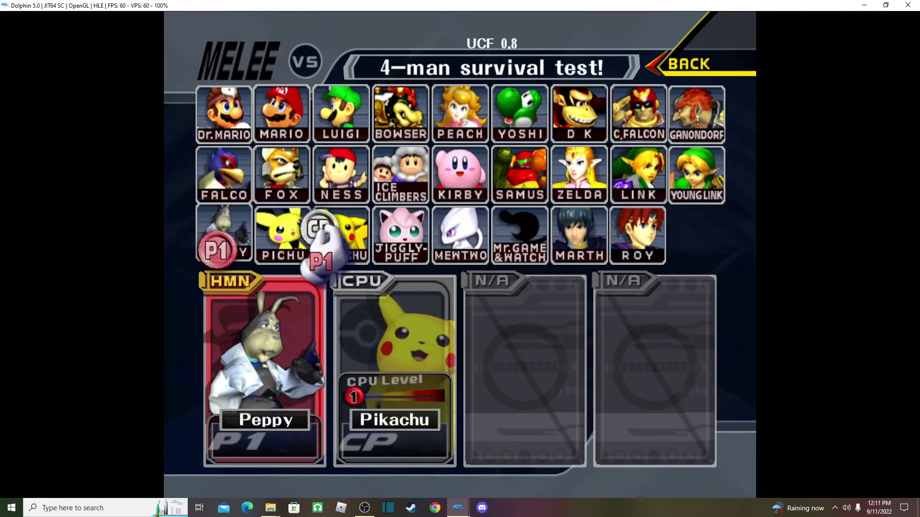
key(x)
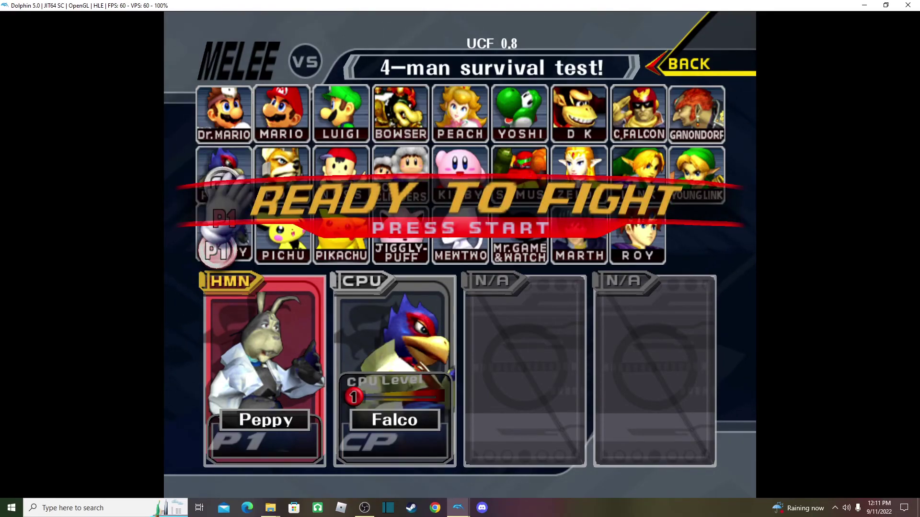
key(Return)
key(Up)
key(Right)
key(x)
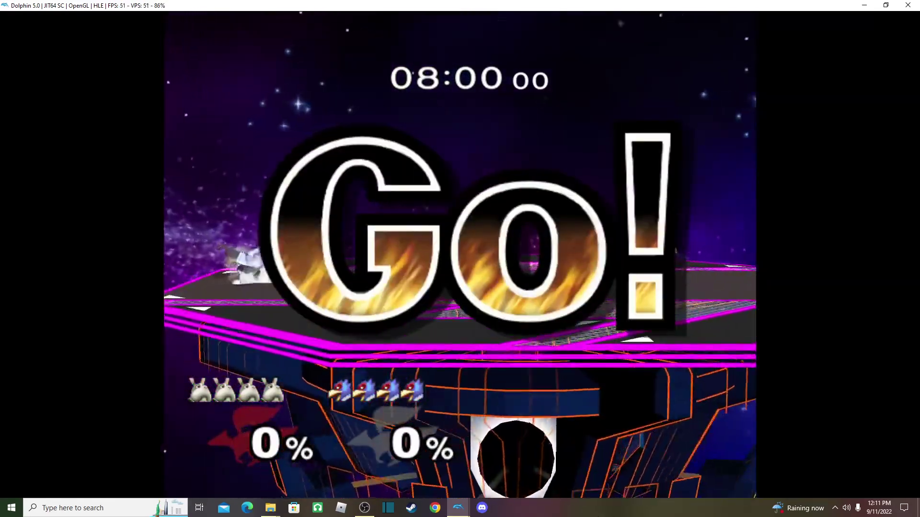
Pause to inspect Peppy, play the match, then pause again for a close-up
key(Return)
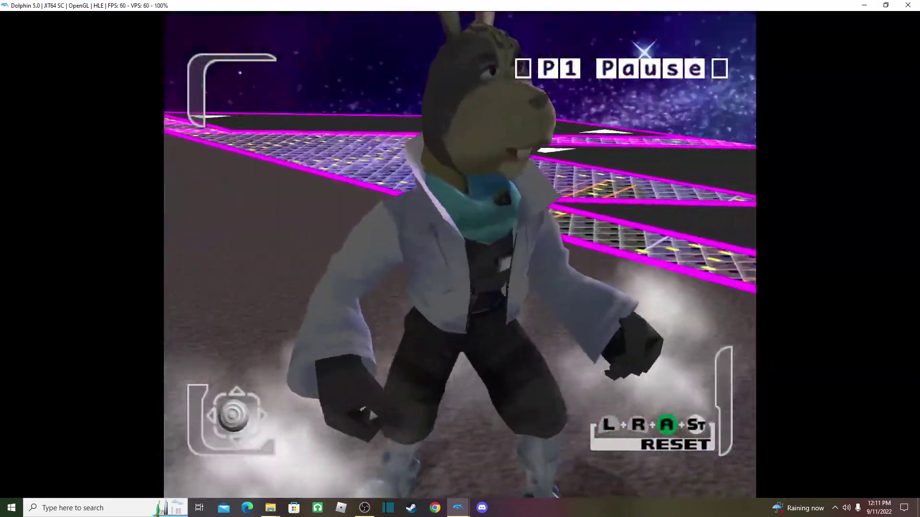
key(Return)
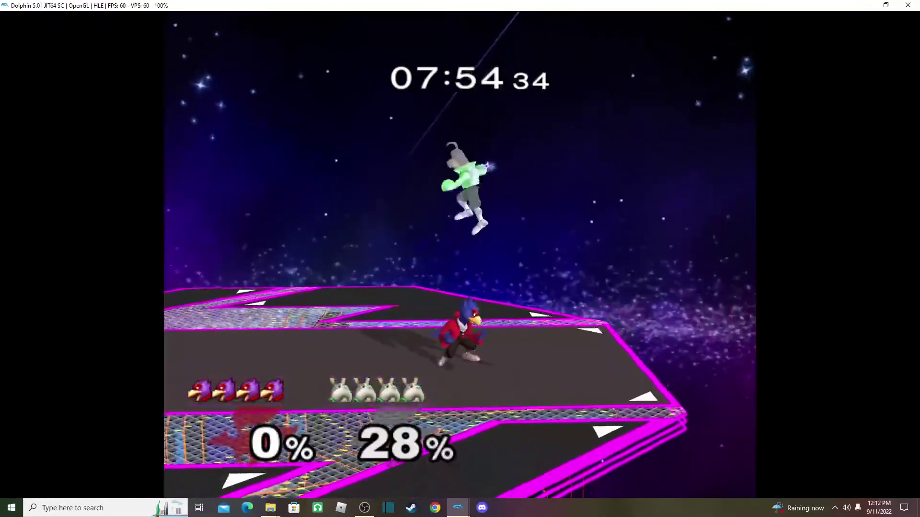
key(Return)
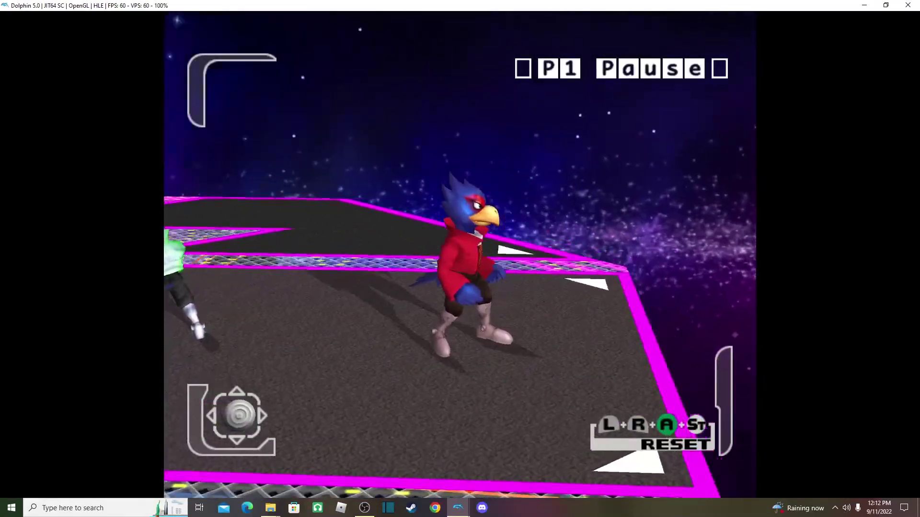
key(Return)
key(Return)
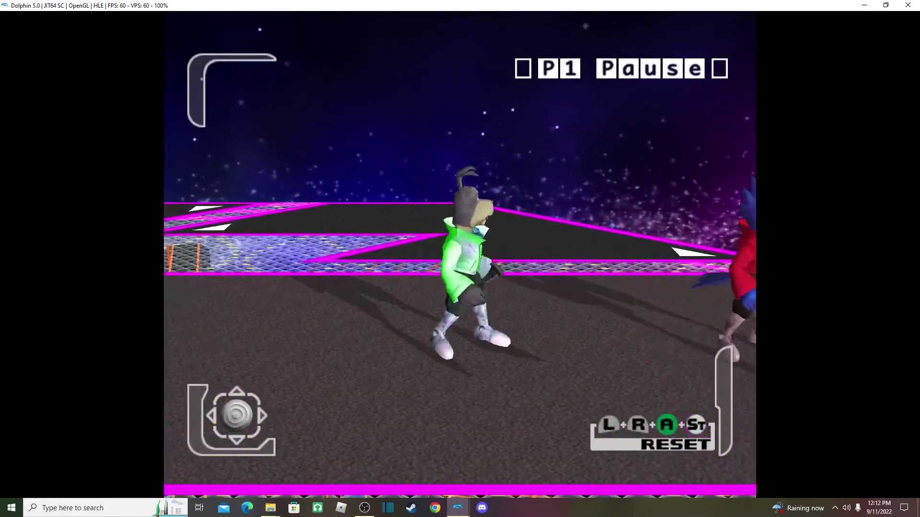